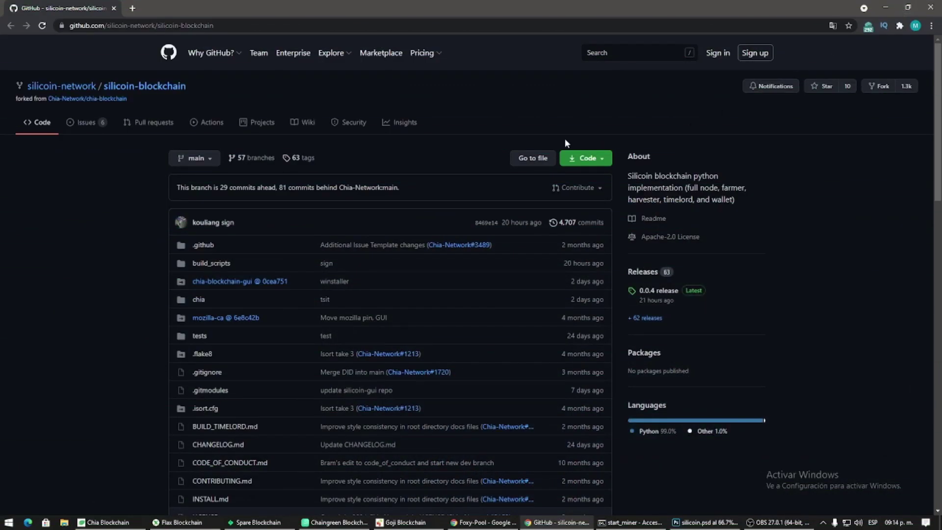
Download SilicoinSetup-0.0.4.exe from the 0.0.4 release of the silicoin-network/silicoin-blockchain repository
{"action": "left_click_drag", "start_coordinate": [214, 25], "coordinate": [54, 13]}
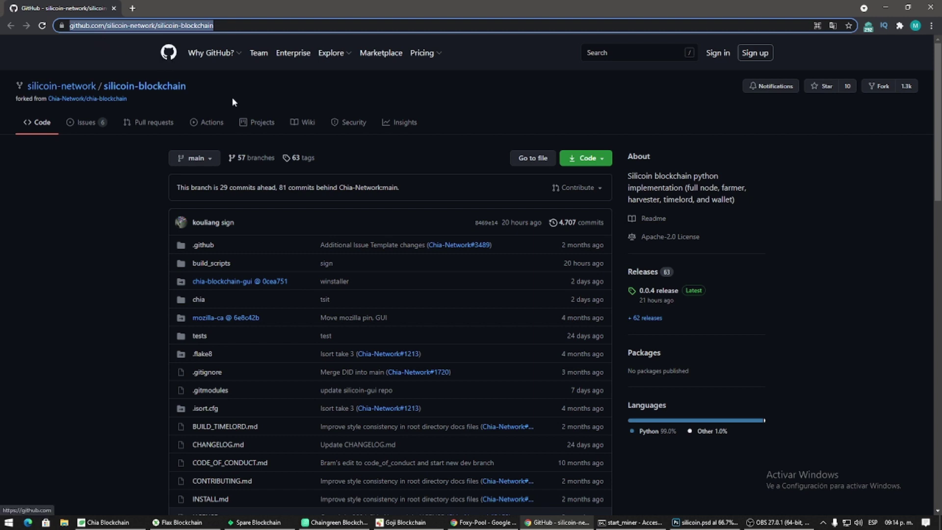
{"action": "left_click", "coordinate": [655, 290]}
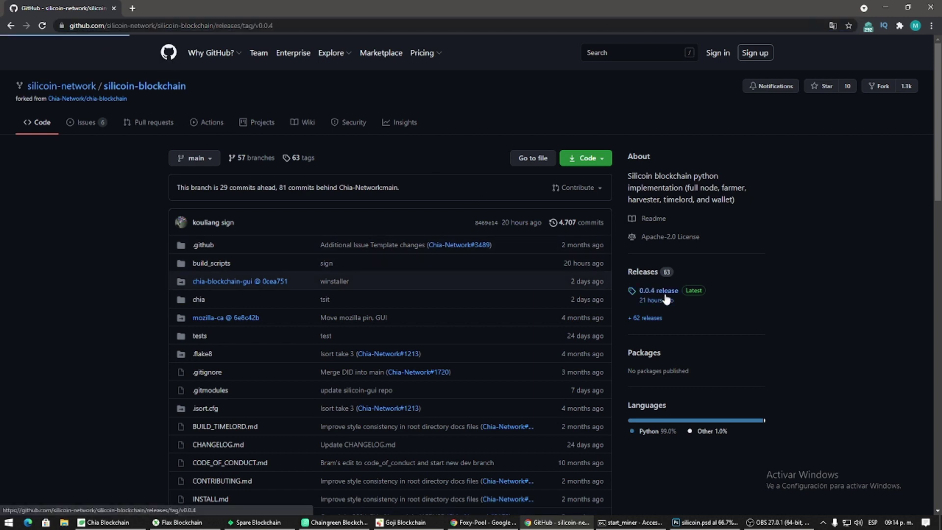
{"action": "scroll", "coordinate": [442, 291], "scroll_direction": "down", "scroll_amount": 2}
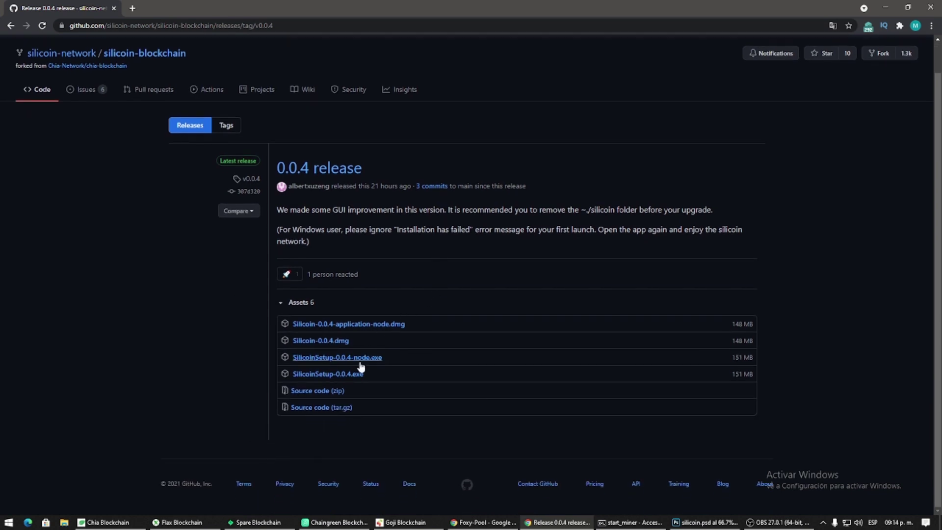
{"action": "left_click", "coordinate": [356, 375]}
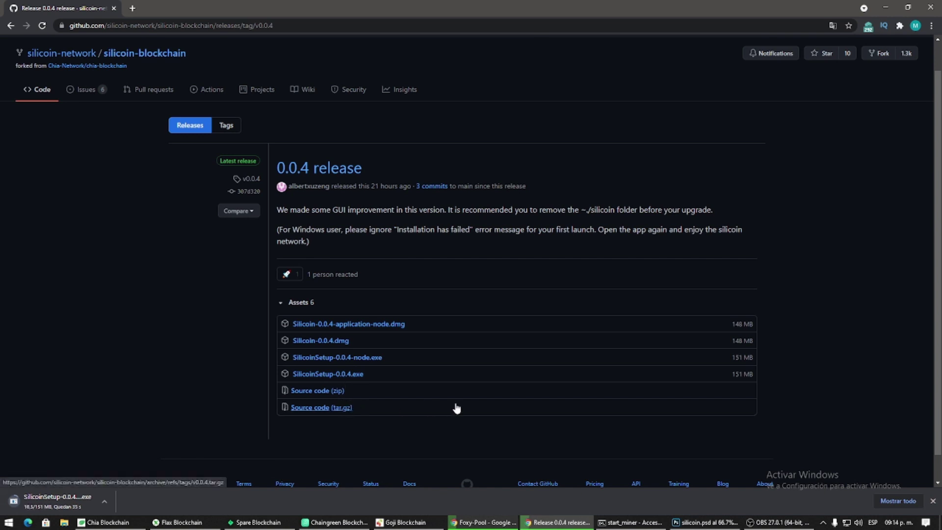
{"action": "left_click", "coordinate": [885, 13]}
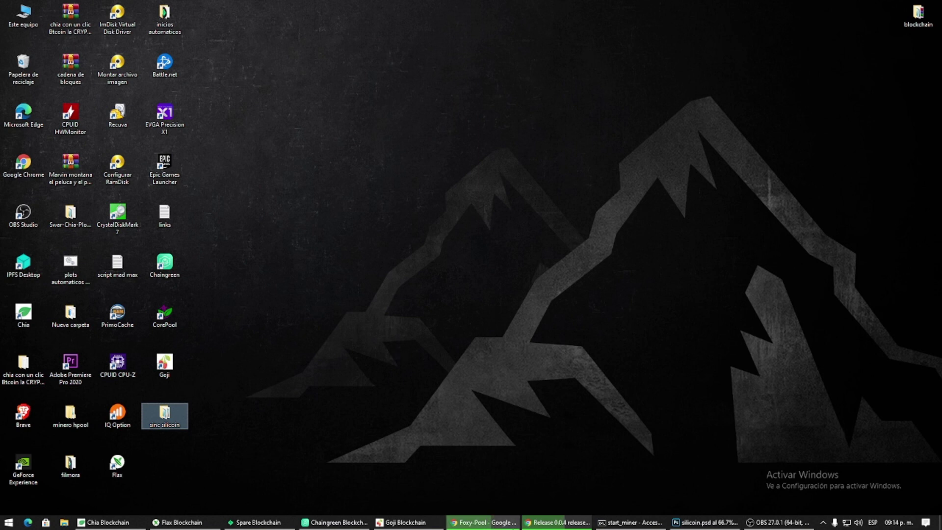
{"action": "left_click", "coordinate": [588, 523]}
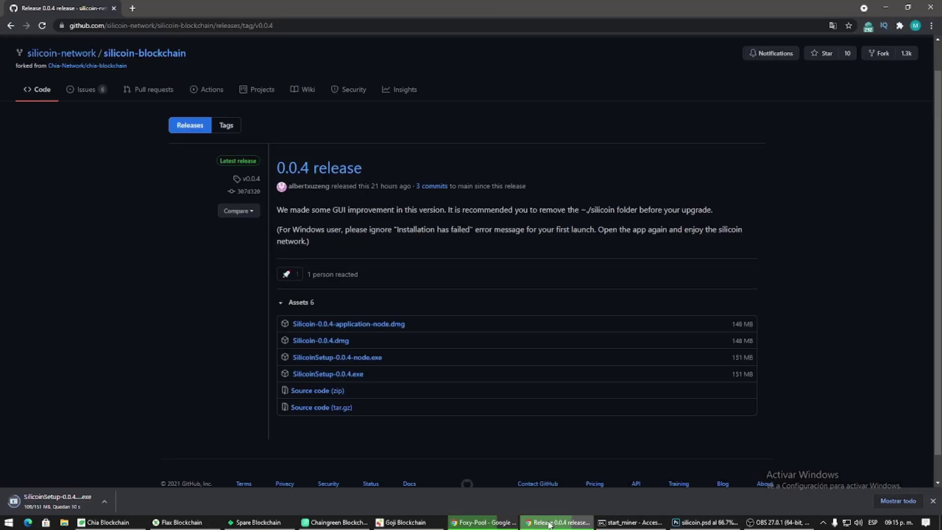
{"action": "left_click", "coordinate": [564, 523]}
{"action": "left_click", "coordinate": [550, 524]}
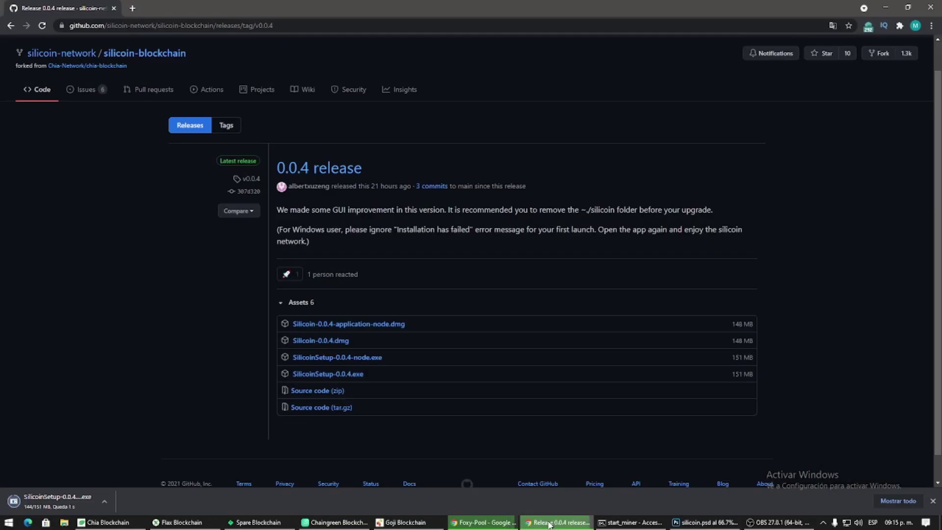
Show the downloaded installer in its folder, run SilicoinSetup-0.0.4 (1) despite the unknown publisher, and minimize the folder window
{"action": "left_click", "coordinate": [104, 501]}
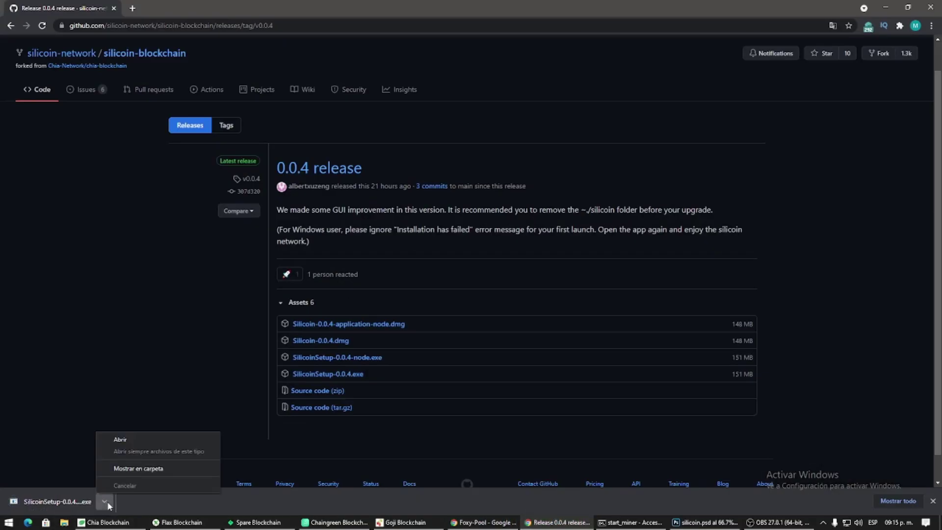
{"action": "left_click", "coordinate": [136, 466]}
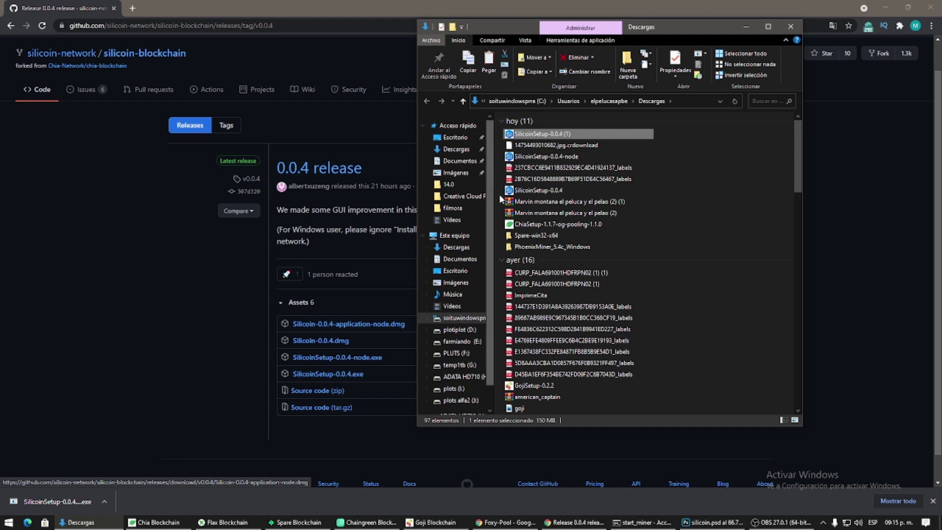
{"action": "double_click", "coordinate": [545, 137]}
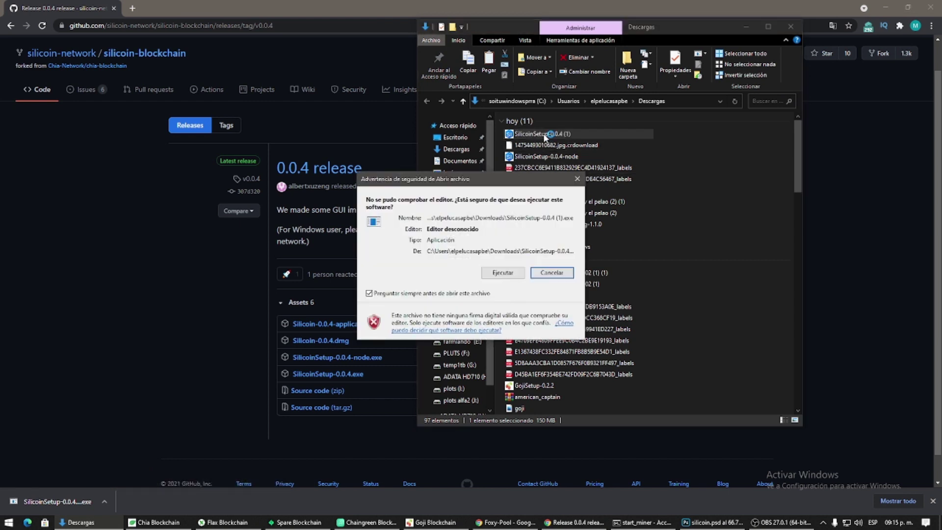
{"action": "left_click", "coordinate": [502, 275]}
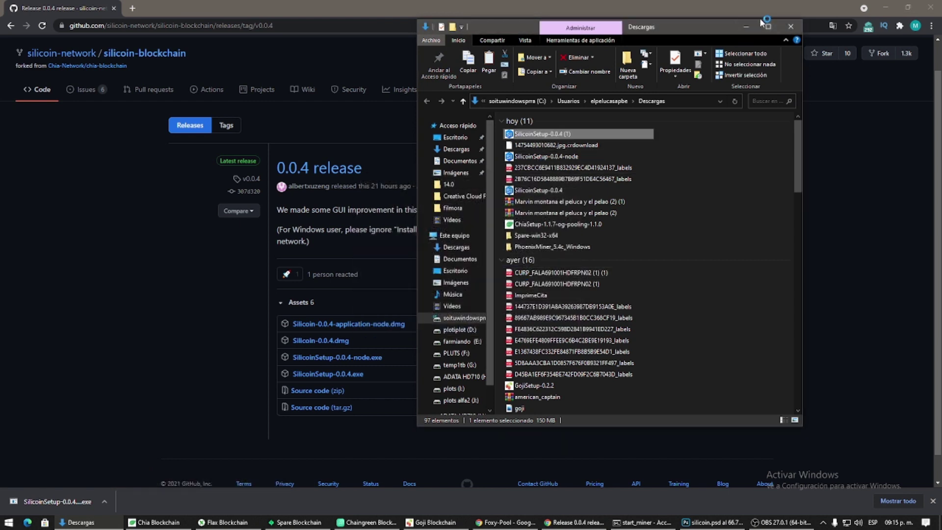
{"action": "left_click", "coordinate": [746, 27]}
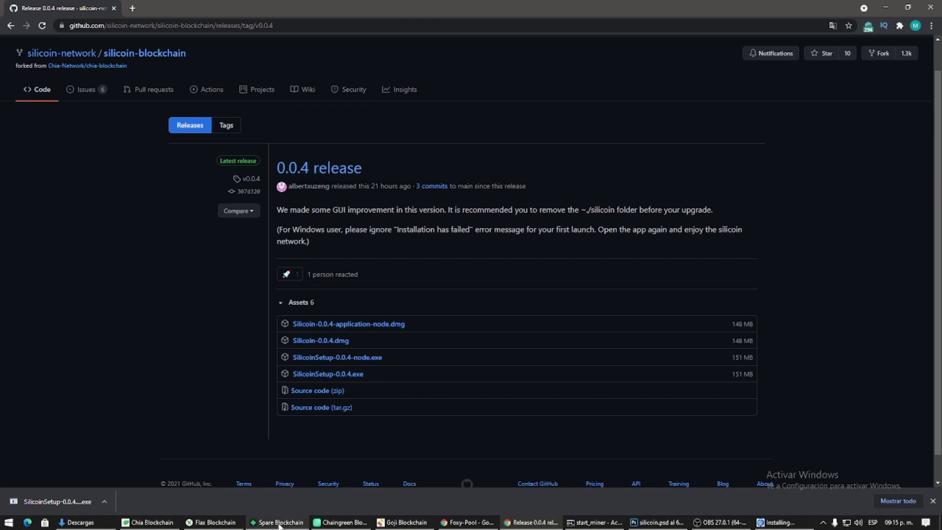
Switch to Spare Blockchain, close it and confirm that its plotting and farming should stop
{"action": "mouse_move", "coordinate": [279, 525]}
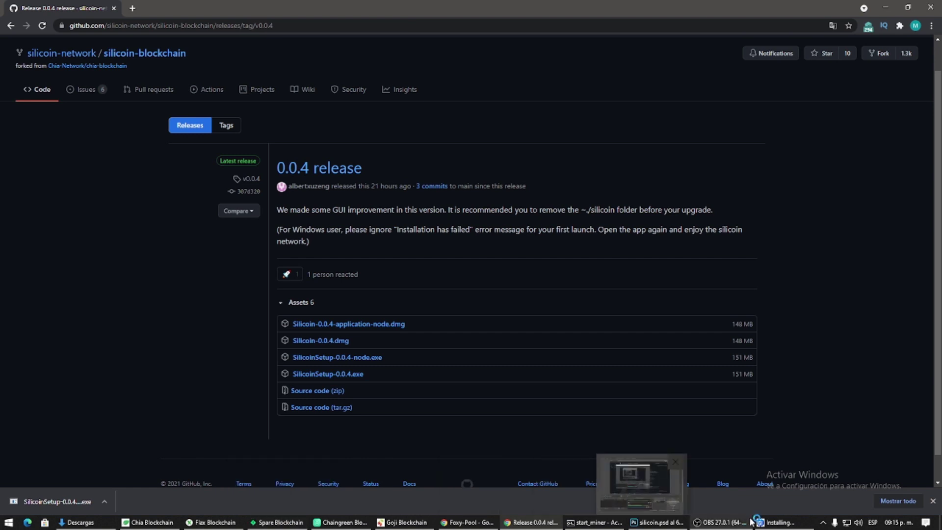
{"action": "mouse_move", "coordinate": [784, 526]}
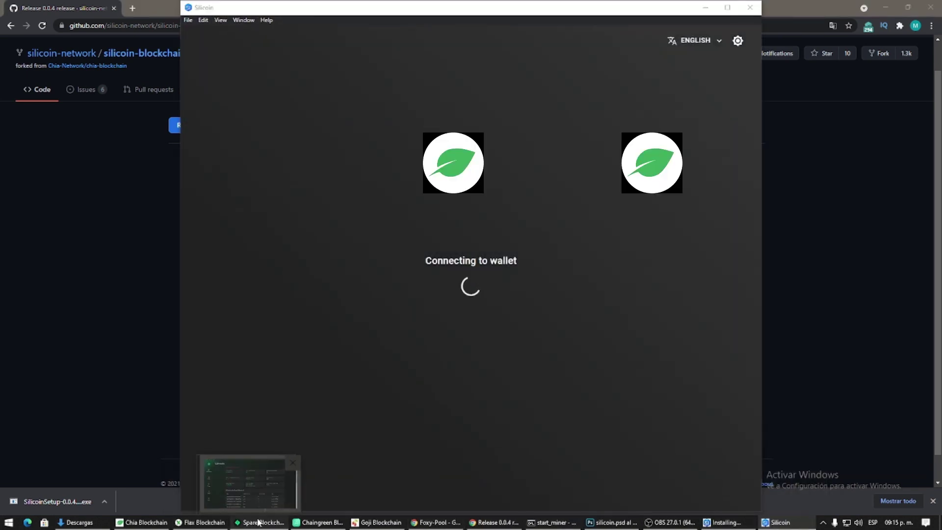
{"action": "left_click", "coordinate": [259, 522]}
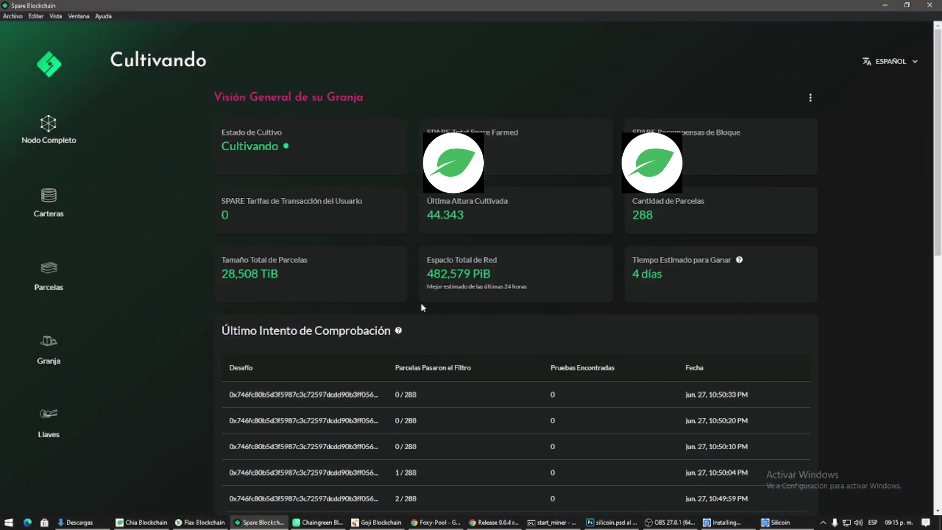
{"action": "left_click", "coordinate": [937, 4]}
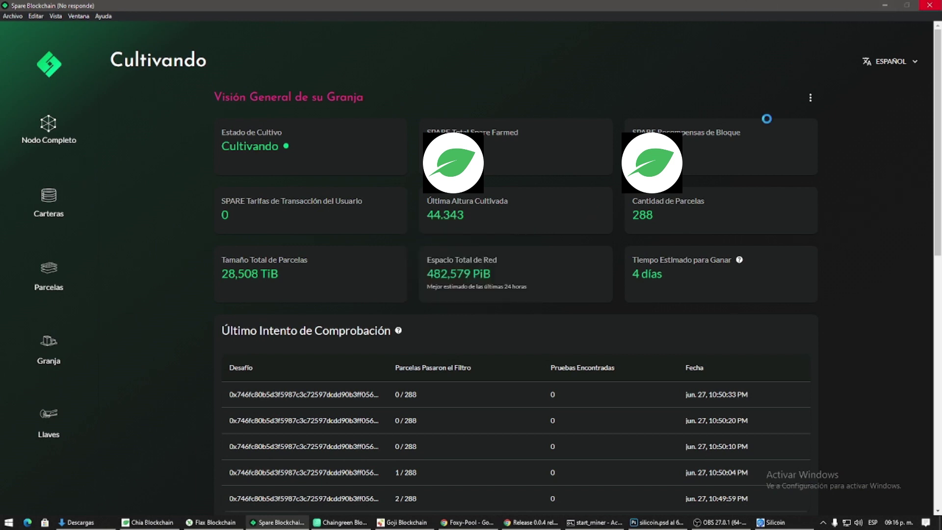
{"action": "left_click", "coordinate": [783, 522]}
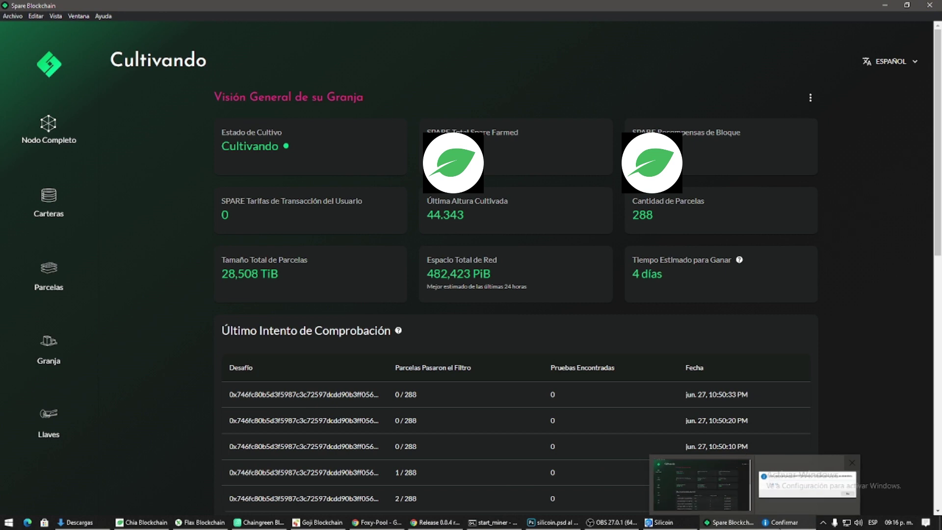
{"action": "left_click", "coordinate": [735, 525]}
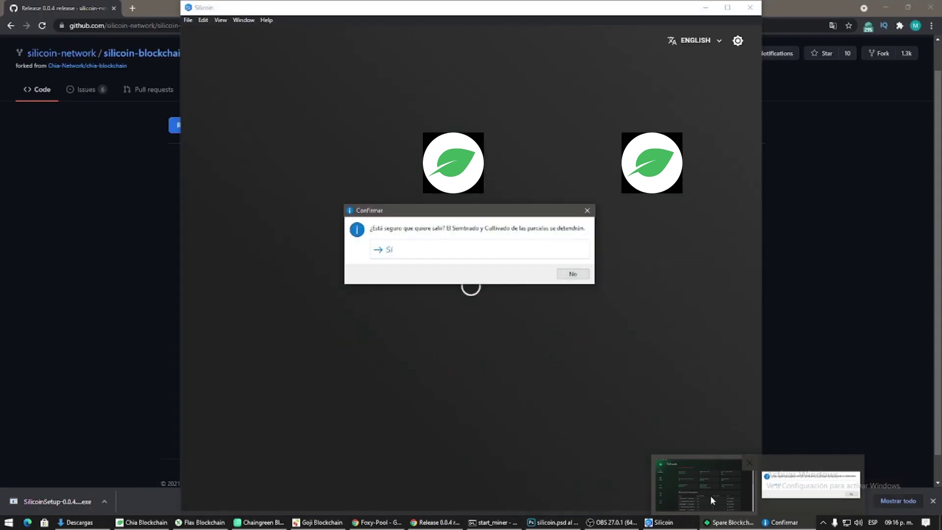
{"action": "left_click", "coordinate": [536, 252]}
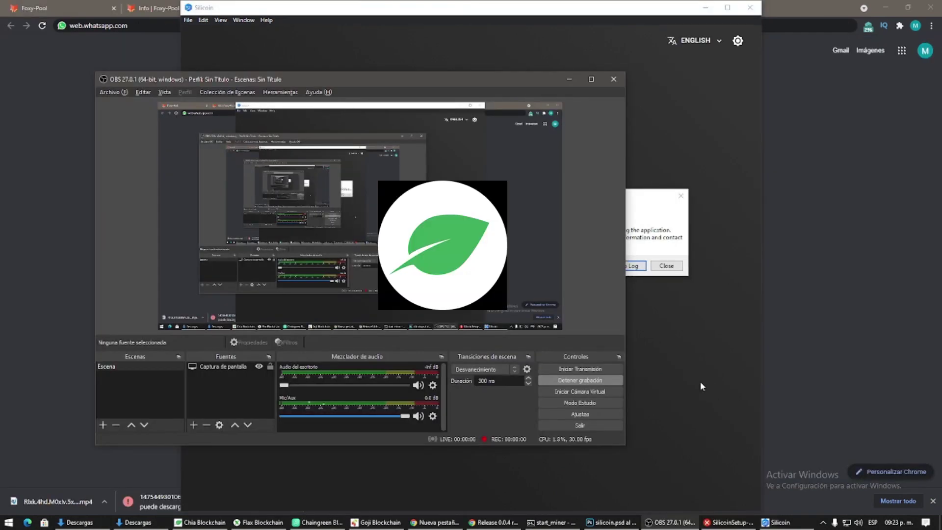
Dismiss the SilicoinSetup installation error and skip restoring the smart wallet metadata from a backup file in Silicoin
{"action": "left_click", "coordinate": [700, 386]}
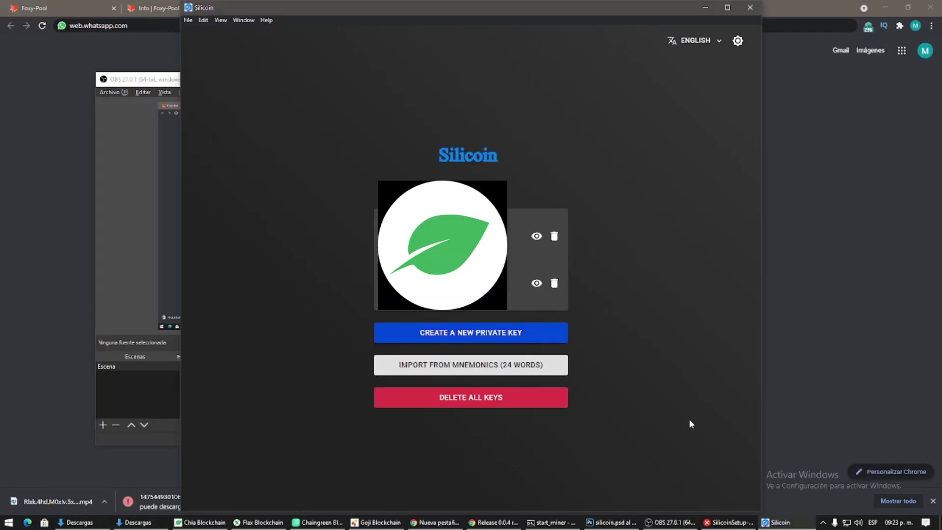
{"action": "left_click", "coordinate": [730, 522]}
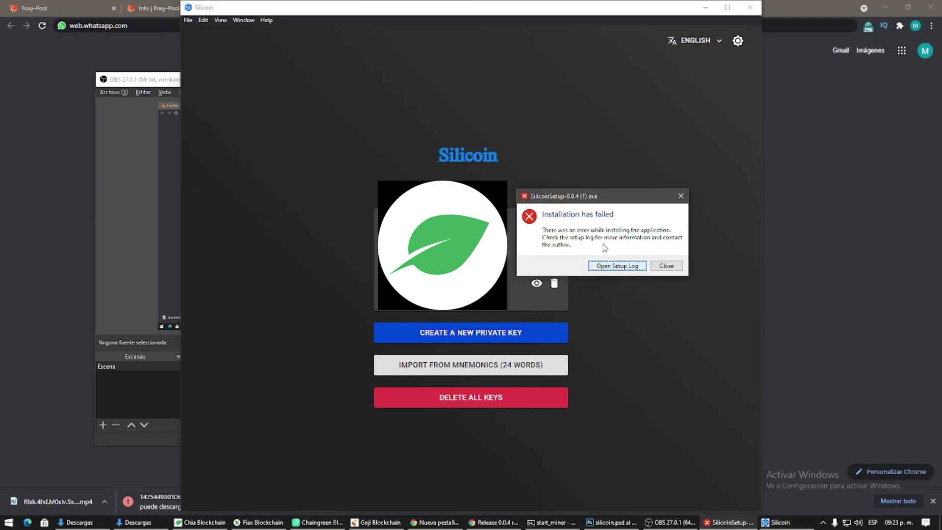
{"action": "left_click", "coordinate": [680, 195]}
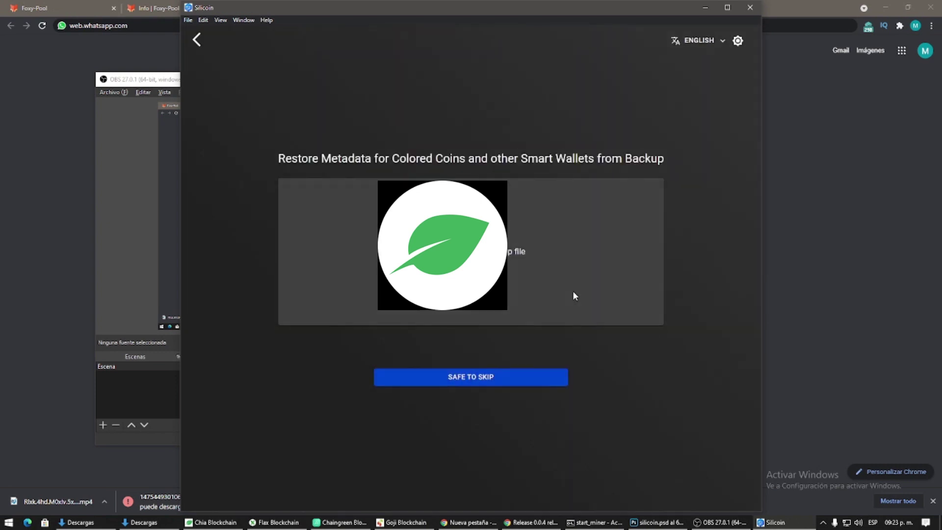
{"action": "left_click", "coordinate": [518, 379]}
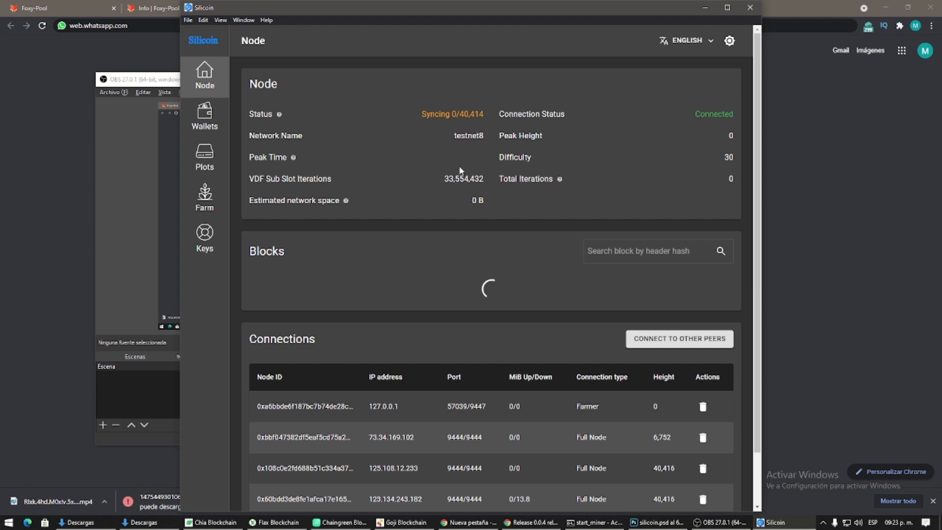
Show the desktop, then bring the Silicoin window back and maximize it
{"action": "double_click", "coordinate": [455, 113]}
{"action": "key", "text": "super+d"}
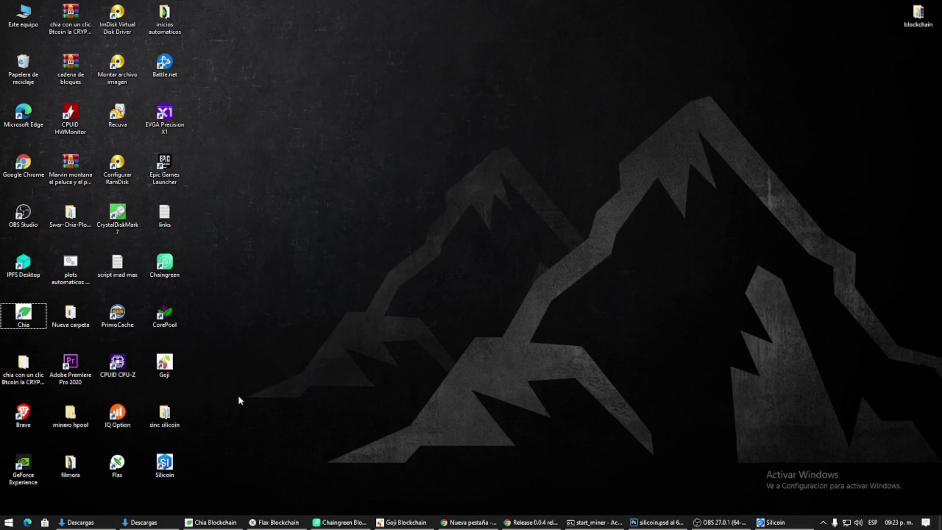
{"action": "left_click", "coordinate": [775, 522]}
{"action": "left_click_drag", "start_coordinate": [537, 8], "coordinate": [578, 3]}
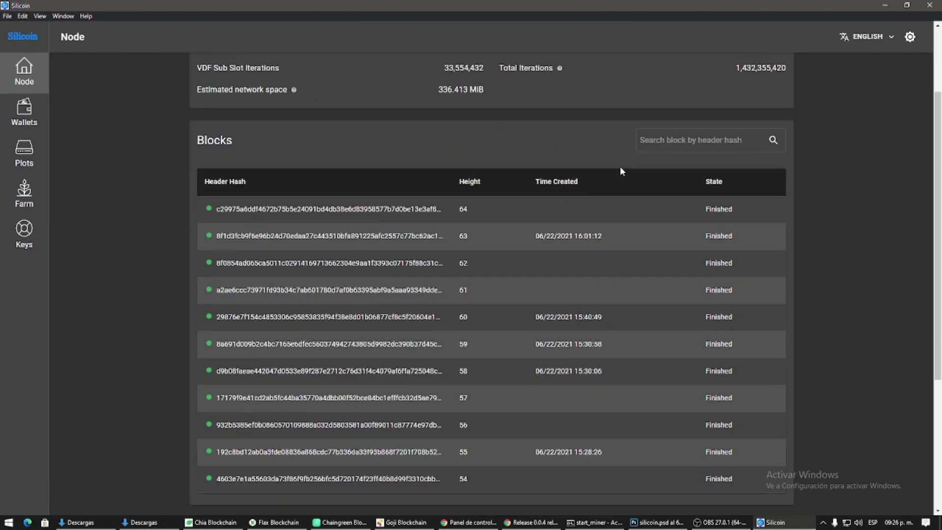
Examine the Silicoin node's sync status, its block list and its peer connections
{"action": "scroll", "coordinate": [620, 166], "scroll_direction": "up", "scroll_amount": 2}
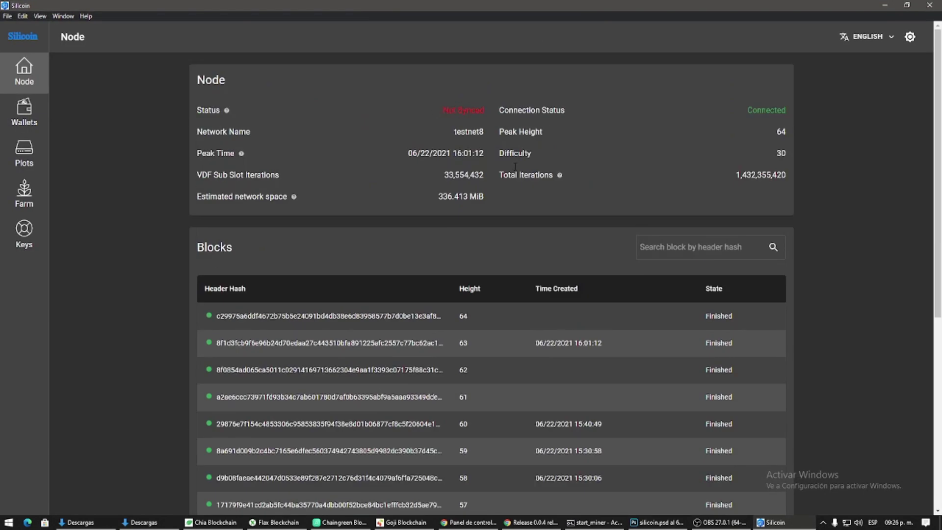
{"action": "scroll", "coordinate": [749, 402], "scroll_direction": "down", "scroll_amount": 6}
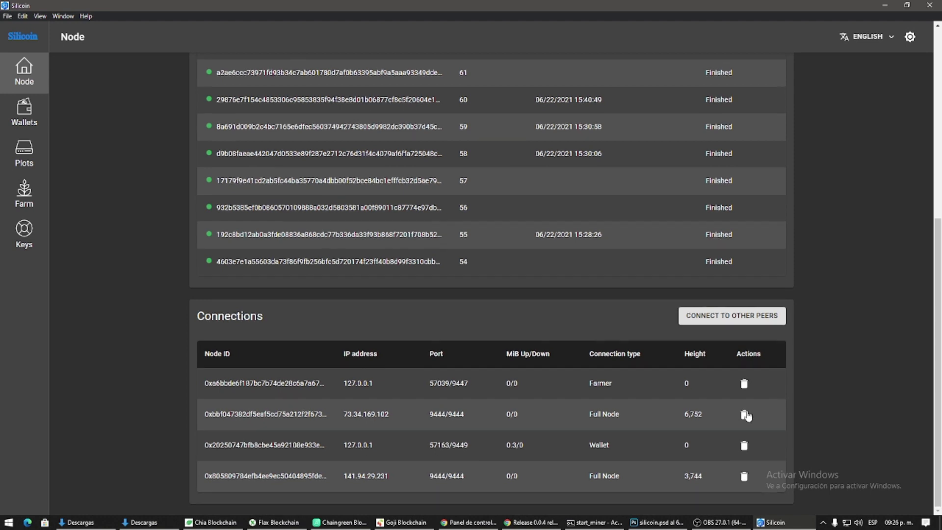
{"action": "scroll", "coordinate": [750, 407], "scroll_direction": "up", "scroll_amount": 6}
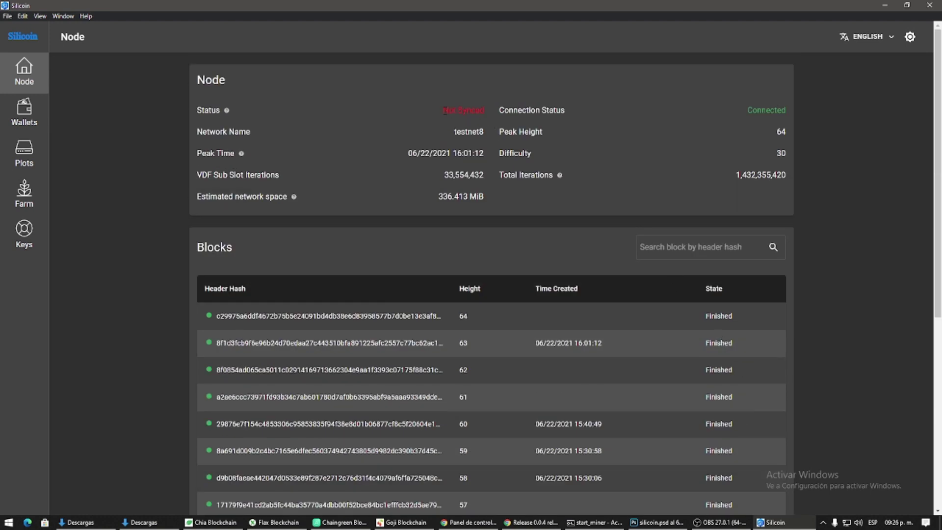
{"action": "left_click_drag", "start_coordinate": [443, 110], "coordinate": [479, 111]}
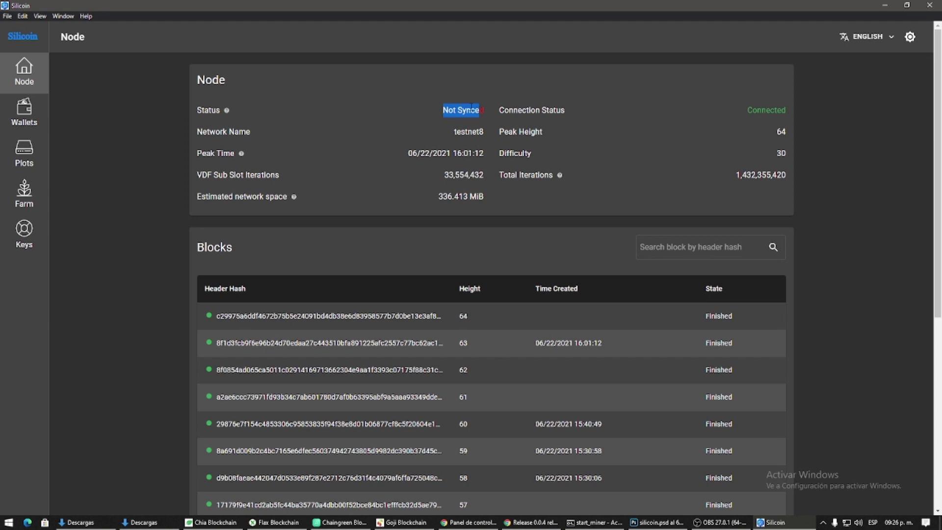
{"action": "scroll", "coordinate": [478, 129], "scroll_direction": "down", "scroll_amount": 2}
{"action": "scroll", "coordinate": [477, 128], "scroll_direction": "down", "scroll_amount": 3}
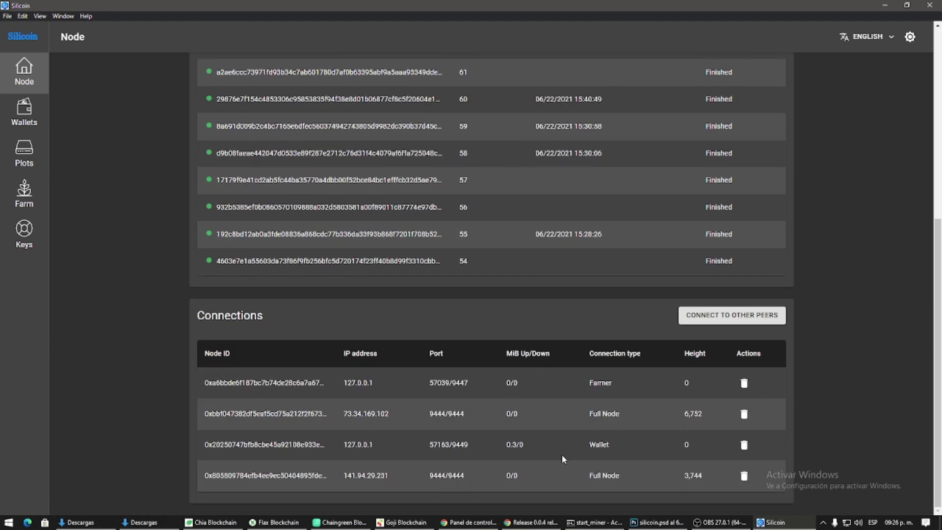
{"action": "scroll", "coordinate": [631, 408], "scroll_direction": "up", "scroll_amount": 5}
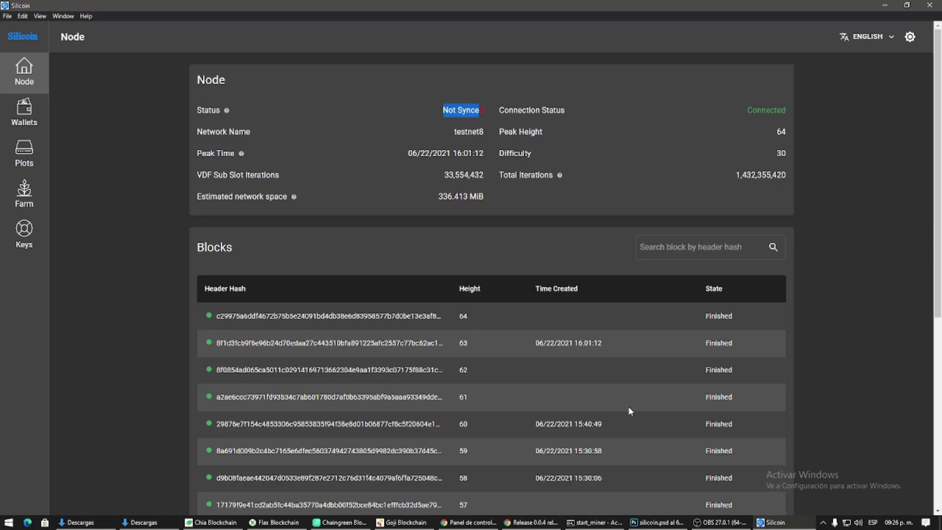
{"action": "scroll", "coordinate": [629, 410], "scroll_direction": "down", "scroll_amount": 5}
{"action": "scroll", "coordinate": [630, 410], "scroll_direction": "up", "scroll_amount": 2}
{"action": "scroll", "coordinate": [631, 411], "scroll_direction": "up", "scroll_amount": 4}
{"action": "scroll", "coordinate": [515, 204], "scroll_direction": "down", "scroll_amount": 5}
{"action": "scroll", "coordinate": [515, 204], "scroll_direction": "up", "scroll_amount": 2}
{"action": "scroll", "coordinate": [520, 141], "scroll_direction": "down", "scroll_amount": 1}
{"action": "scroll", "coordinate": [519, 141], "scroll_direction": "up", "scroll_amount": 3}
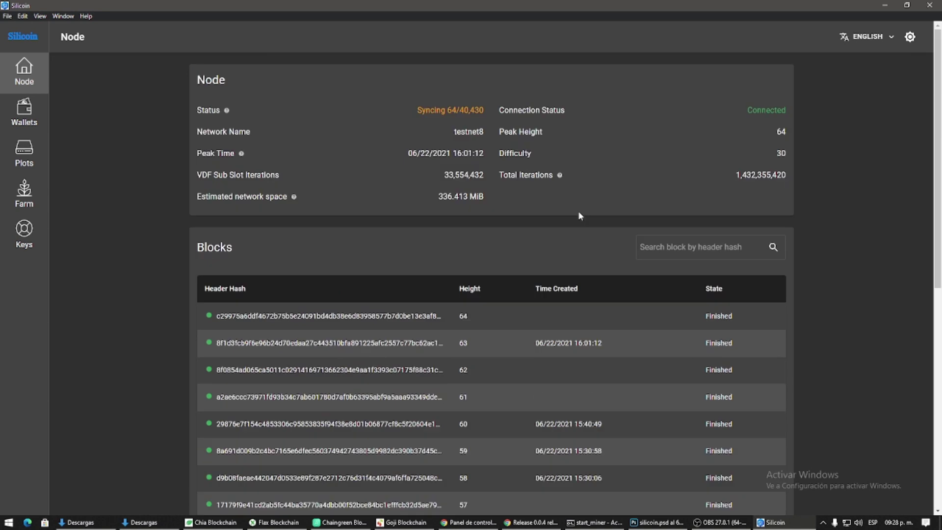
{"action": "left_click_drag", "start_coordinate": [464, 110], "coordinate": [469, 110]}
{"action": "scroll", "coordinate": [640, 255], "scroll_direction": "down", "scroll_amount": 7}
{"action": "scroll", "coordinate": [697, 332], "scroll_direction": "up", "scroll_amount": 7}
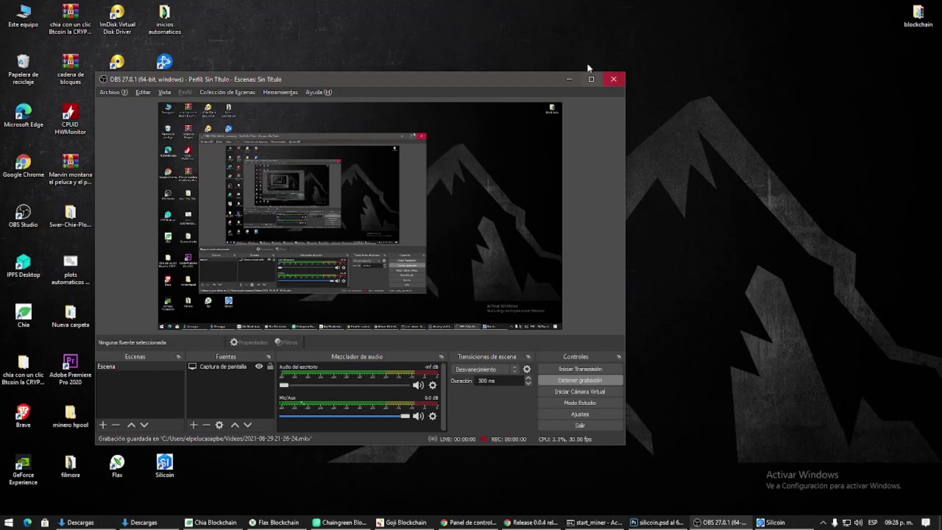
Open the sinc silicoin folder on the desktop and copy its blockchain_v1_testnet8 and peer_table_node files
{"action": "left_click", "coordinate": [568, 78]}
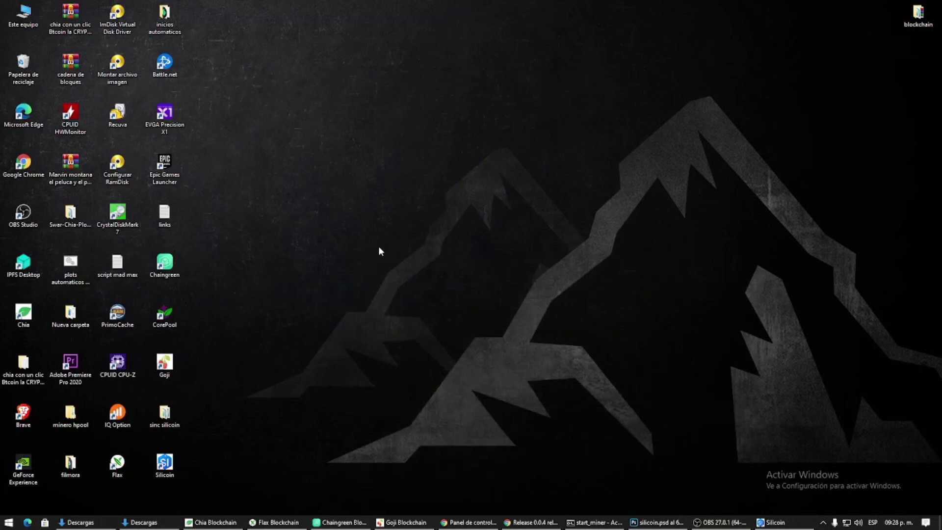
{"action": "double_click", "coordinate": [166, 416]}
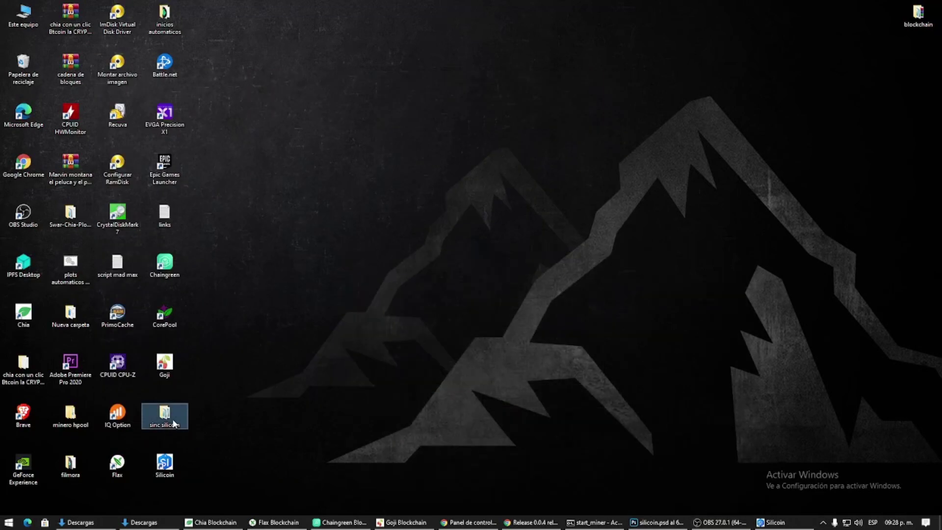
{"action": "left_click_drag", "start_coordinate": [624, 212], "coordinate": [588, 168]}
{"action": "key", "text": "ctrl+c"}
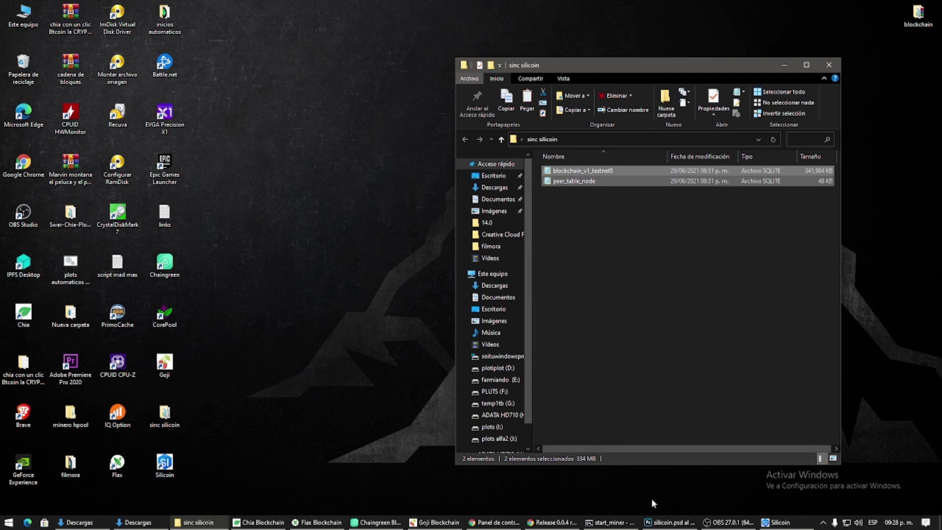
Switch to Silicoin and check how the node's syncing progresses, along with its latest blocks and peer connections
{"action": "key", "text": "alt+Tab"}
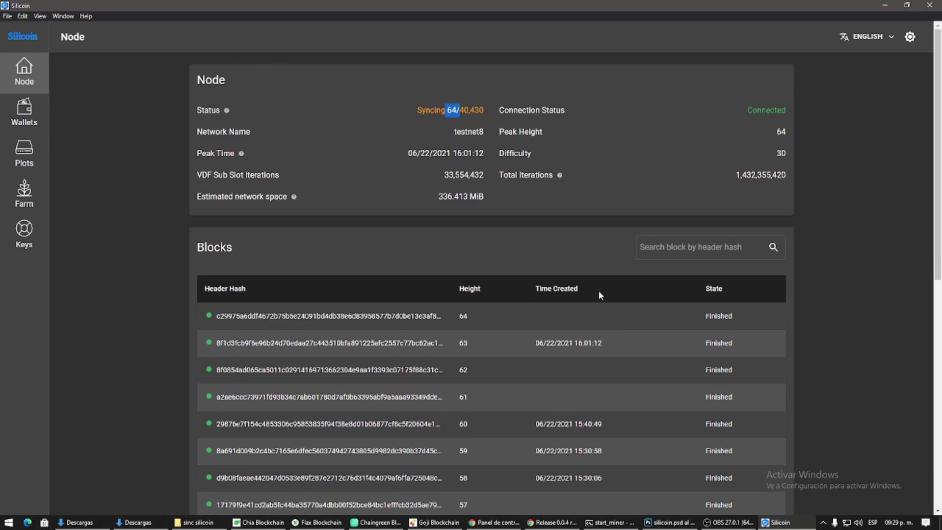
{"action": "scroll", "coordinate": [632, 299], "scroll_direction": "down", "scroll_amount": 9}
{"action": "scroll", "coordinate": [637, 343], "scroll_direction": "up", "scroll_amount": 10}
{"action": "left_click", "coordinate": [733, 522]}
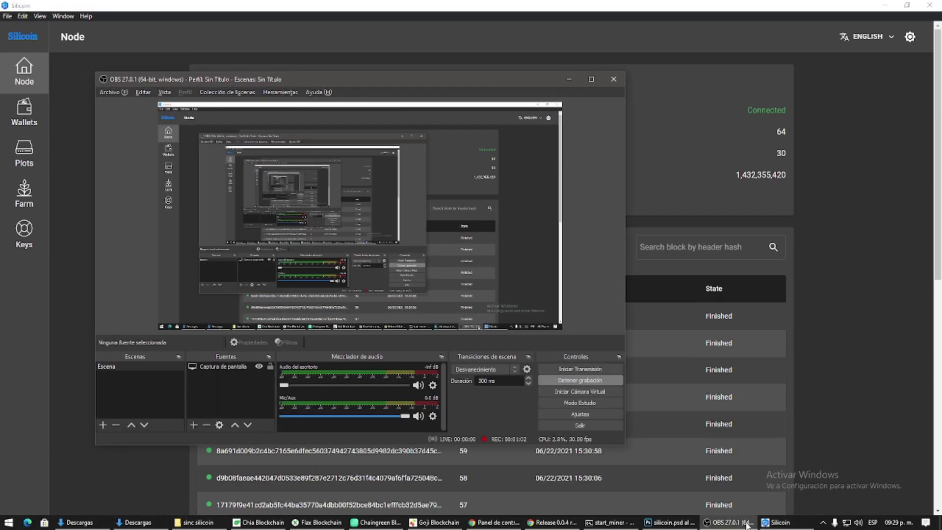
{"action": "left_click", "coordinate": [568, 80]}
{"action": "mouse_move", "coordinate": [742, 527]}
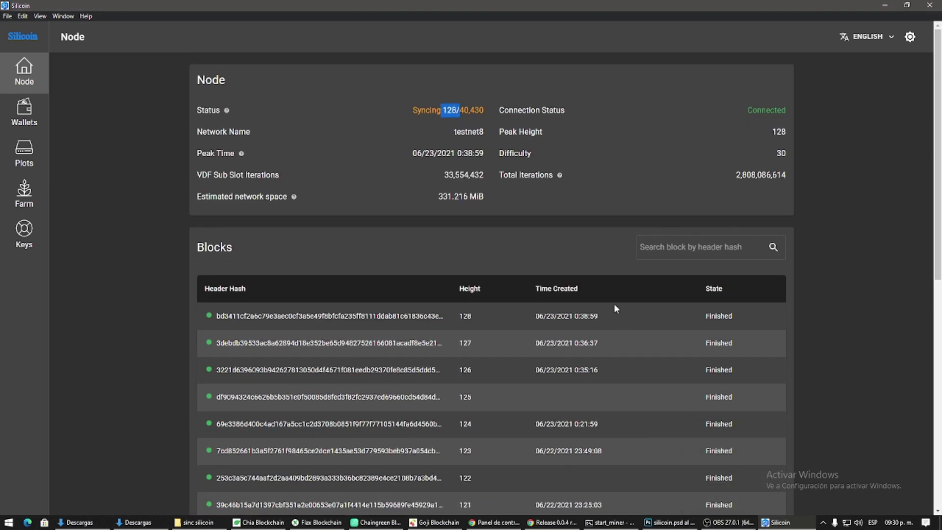
{"action": "scroll", "coordinate": [581, 294], "scroll_direction": "down", "scroll_amount": 6}
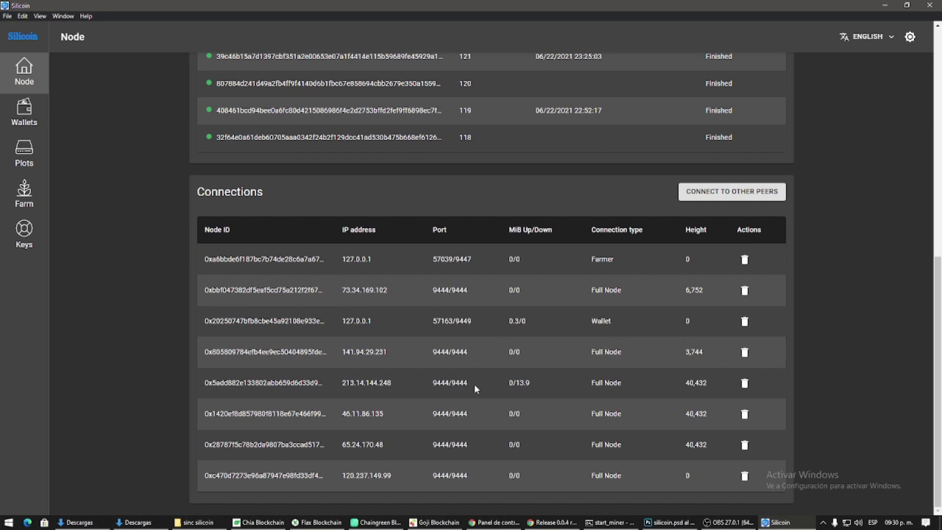
{"action": "scroll", "coordinate": [555, 275], "scroll_direction": "up", "scroll_amount": 6}
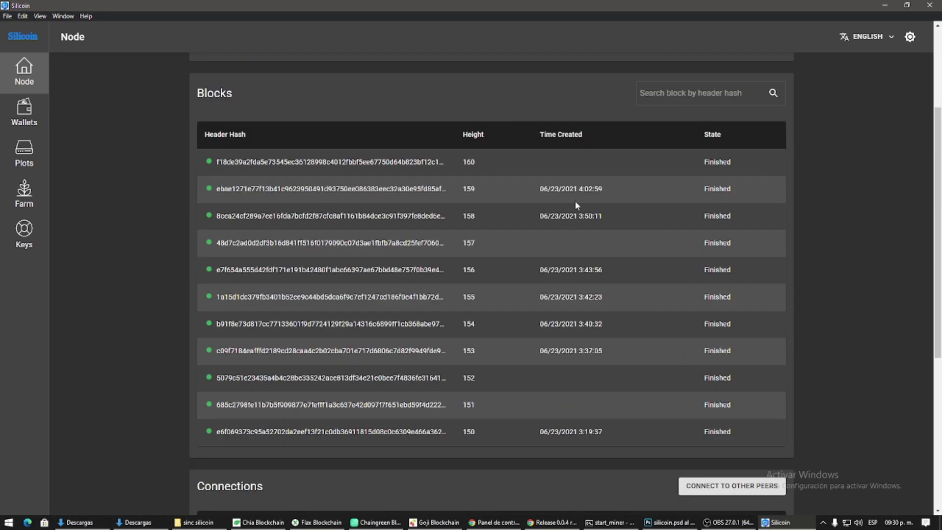
{"action": "scroll", "coordinate": [532, 255], "scroll_direction": "up", "scroll_amount": 3}
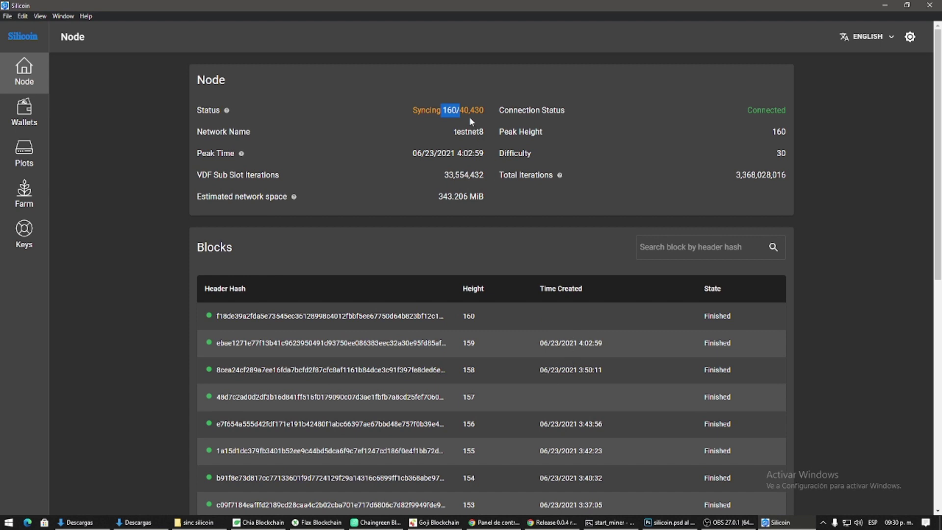
{"action": "left_click_drag", "start_coordinate": [436, 110], "coordinate": [459, 110]}
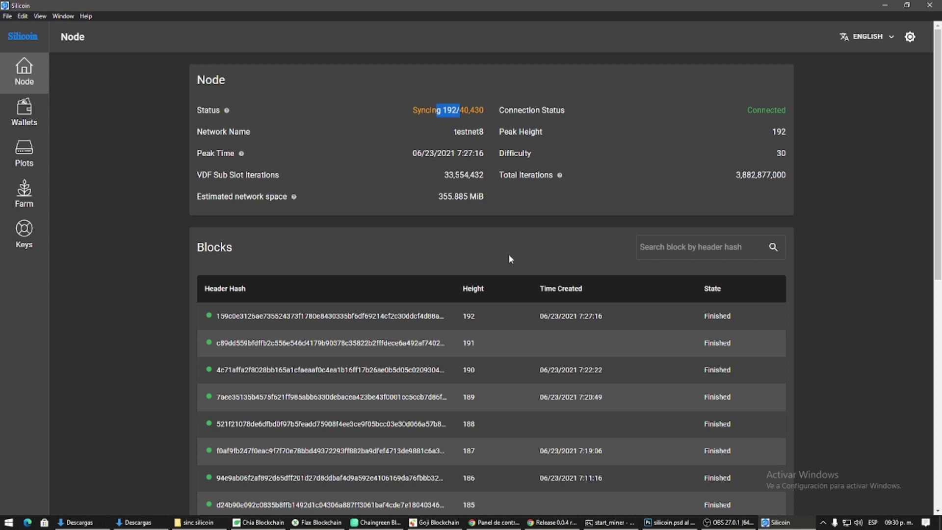
Close Silicoin and confirm that it should quit
{"action": "left_click", "coordinate": [928, 6]}
{"action": "left_click", "coordinate": [542, 324]}
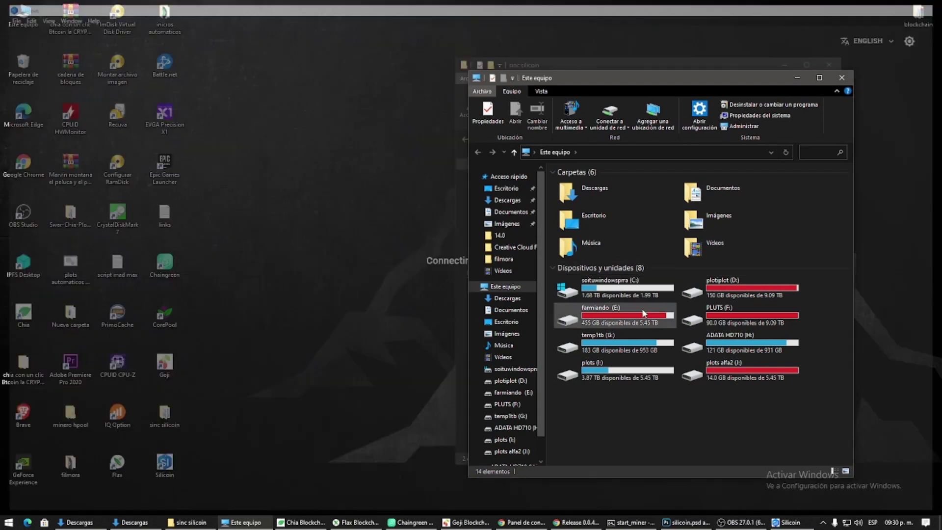
Open the .silicoin\mainnet\db folder inside the user's profile folder on drive C: and keep the sinc silicoin files reachable
{"action": "double_click", "coordinate": [647, 289]}
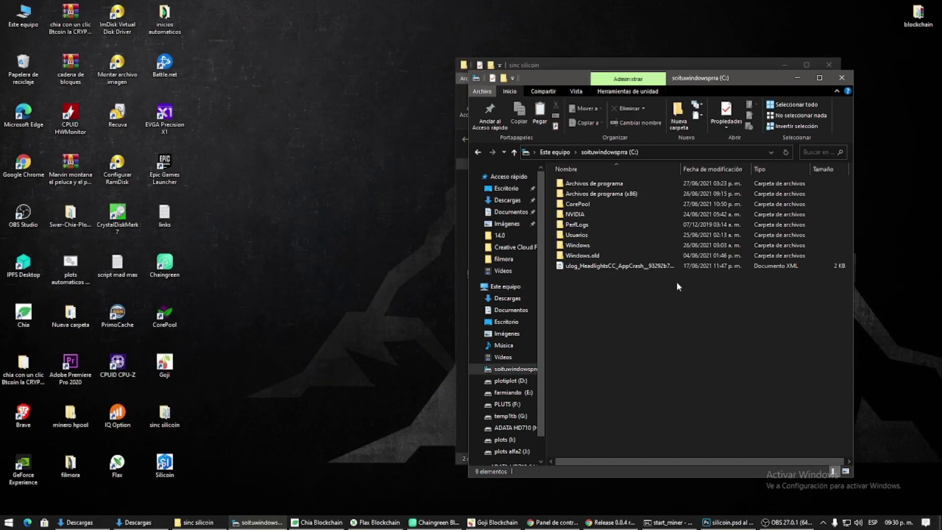
{"action": "double_click", "coordinate": [612, 236]}
{"action": "double_click", "coordinate": [603, 182]}
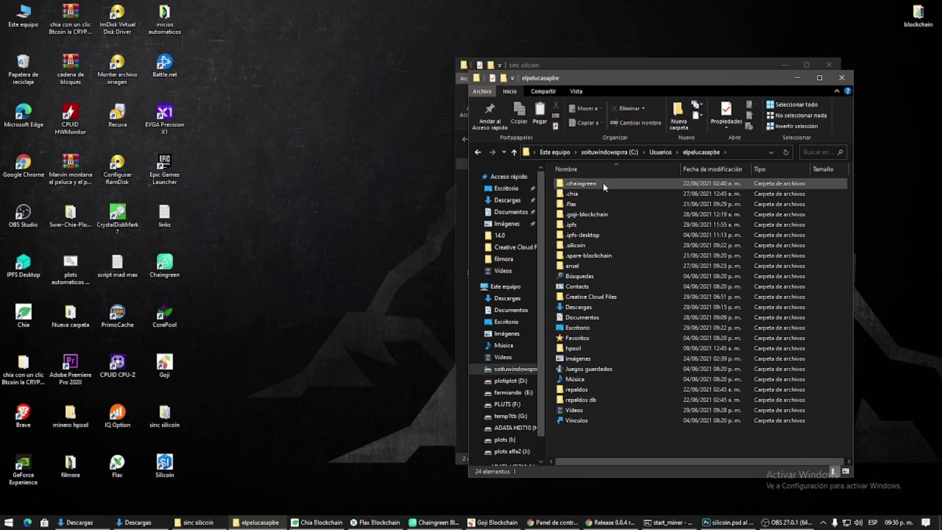
{"action": "left_click", "coordinate": [593, 244]}
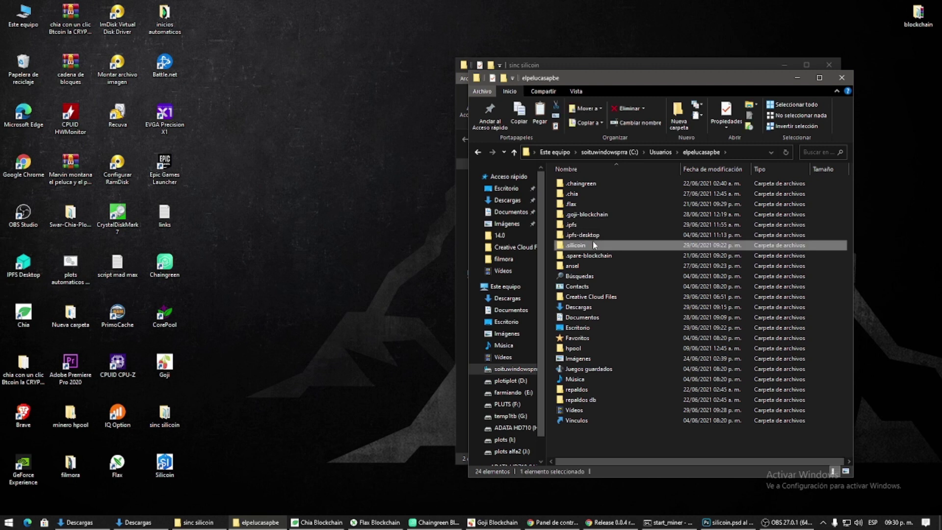
{"action": "double_click", "coordinate": [592, 245]}
{"action": "double_click", "coordinate": [590, 182]}
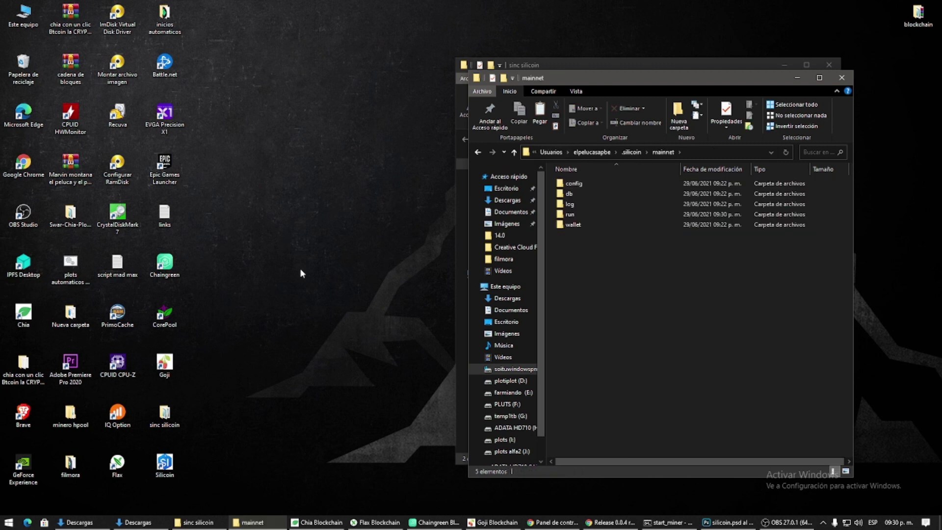
{"action": "left_click_drag", "start_coordinate": [566, 76], "coordinate": [678, 90]}
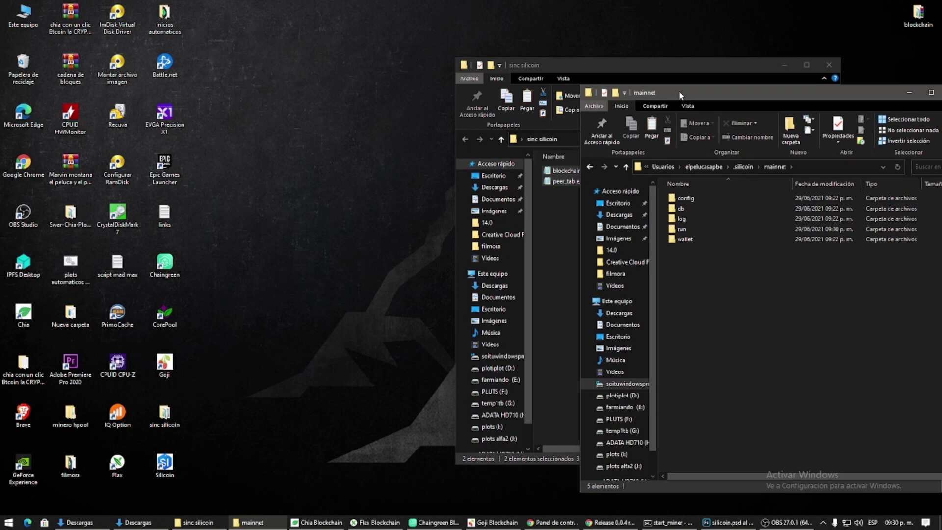
{"action": "double_click", "coordinate": [682, 208]}
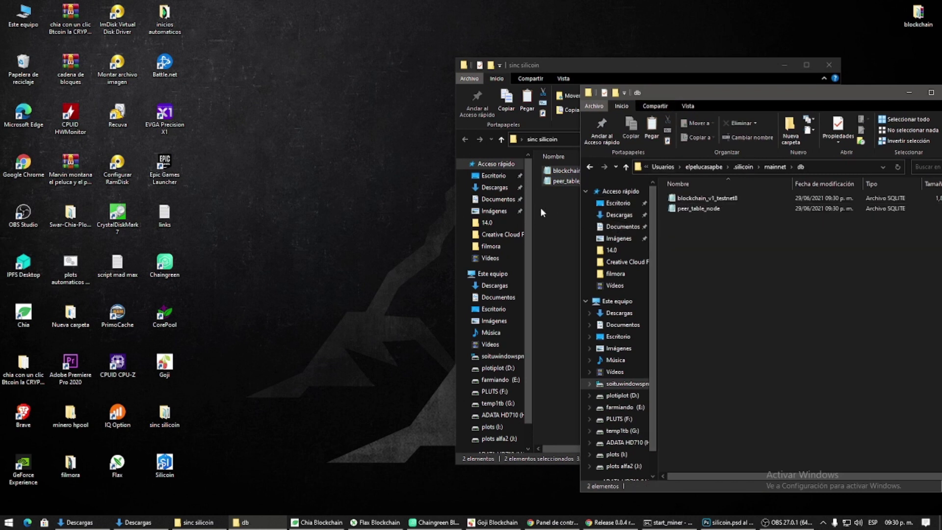
Copy both database files from sinc silicoin into the db folder, replacing the files of the same name
{"action": "right_click", "coordinate": [557, 169]}
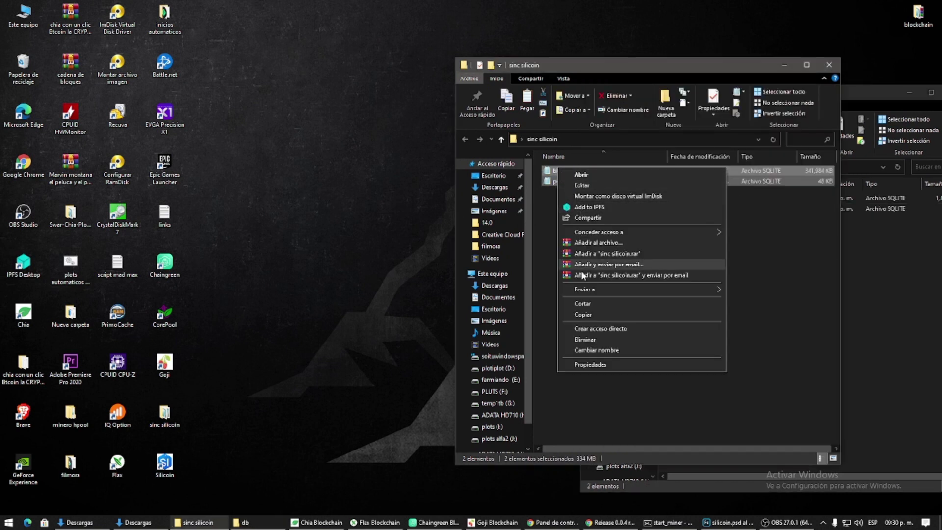
{"action": "left_click", "coordinate": [587, 314]}
{"action": "left_click", "coordinate": [879, 313]}
{"action": "right_click", "coordinate": [879, 314]}
{"action": "mouse_move", "coordinate": [864, 321]}
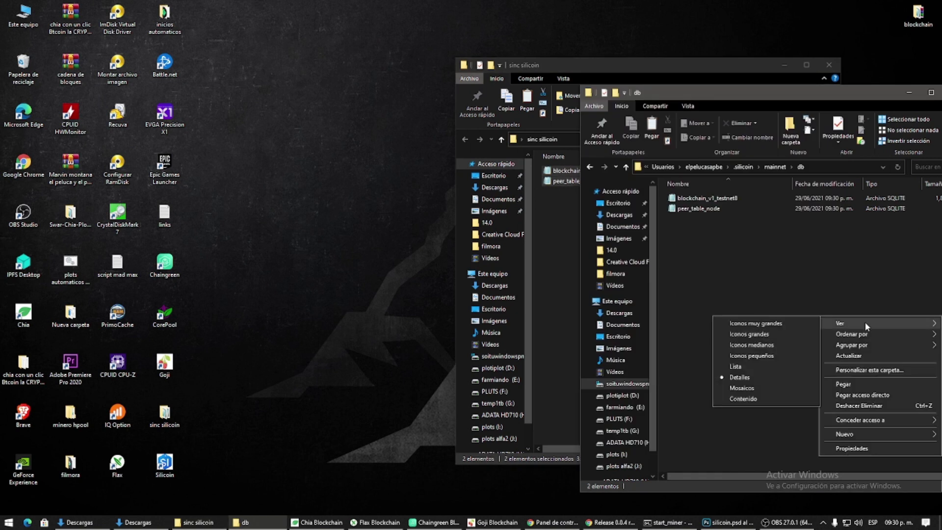
{"action": "left_click", "coordinate": [868, 384]}
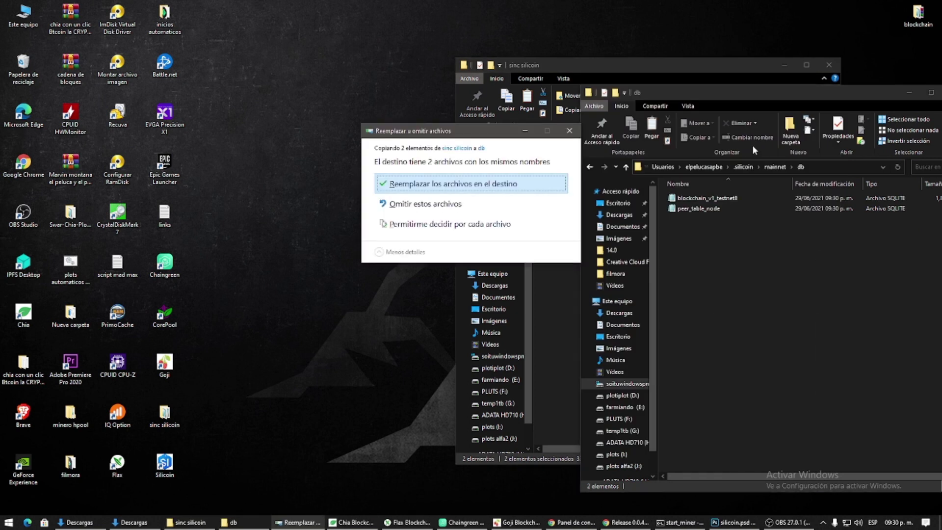
{"action": "left_click", "coordinate": [523, 182]}
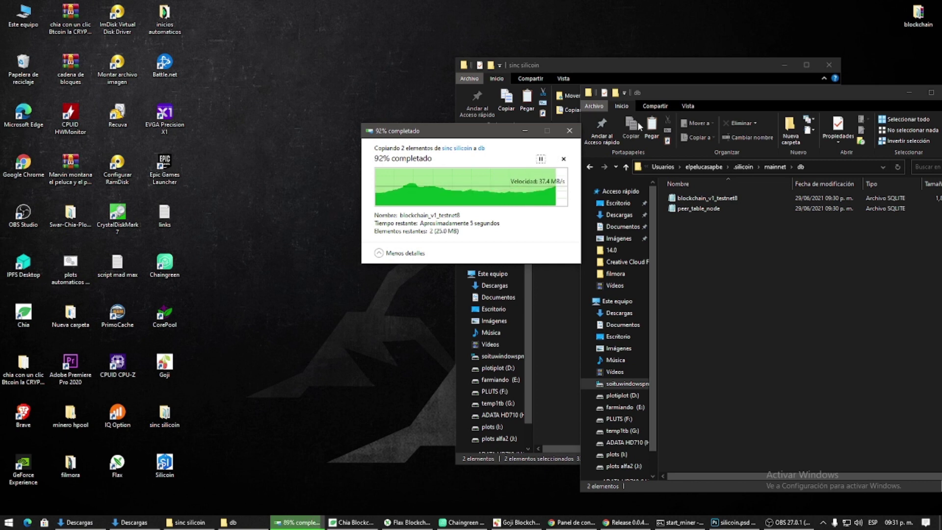
Move the db window into full view, and close both the db and sinc silicoin folder windows
{"action": "left_click_drag", "start_coordinate": [694, 89], "coordinate": [514, 166]}
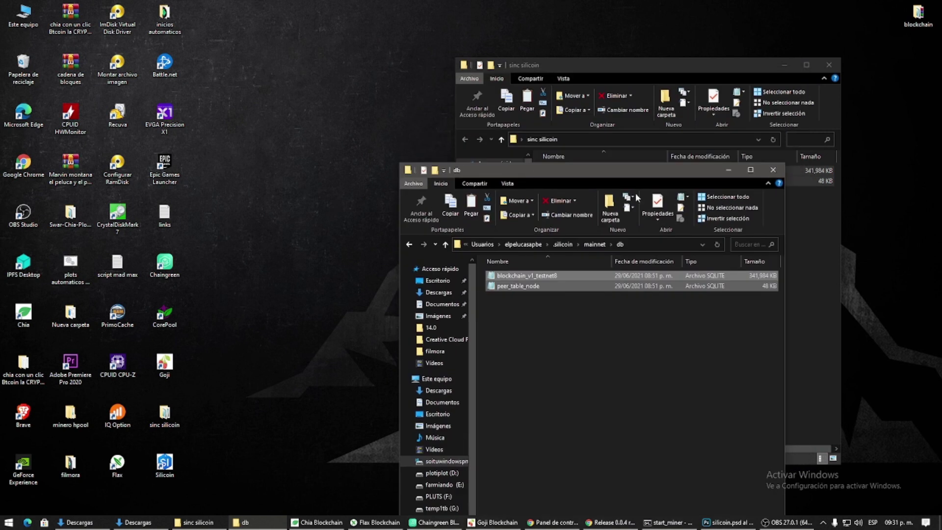
{"action": "left_click", "coordinate": [778, 172]}
{"action": "left_click", "coordinate": [827, 66]}
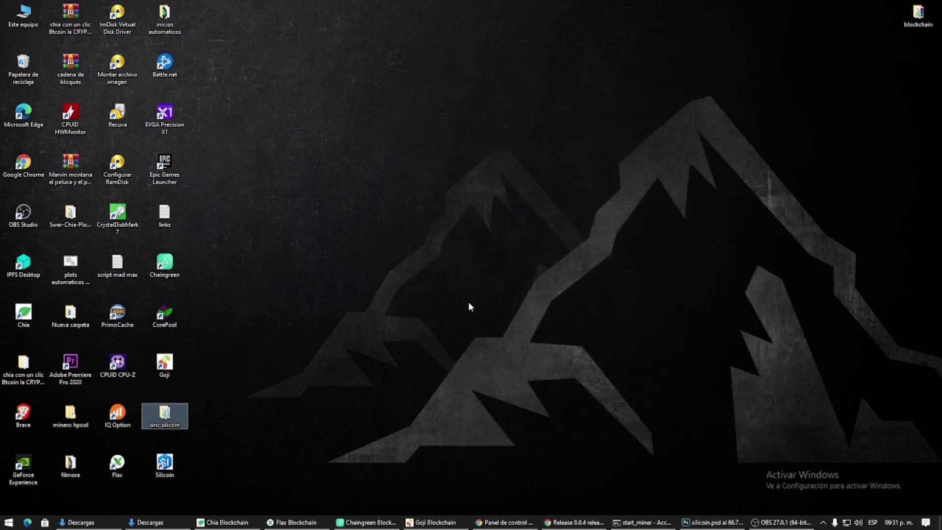
Run Silicoin as administrator from its desktop shortcut and check the node's sync status
{"action": "left_click", "coordinate": [167, 470]}
{"action": "right_click", "coordinate": [166, 470]}
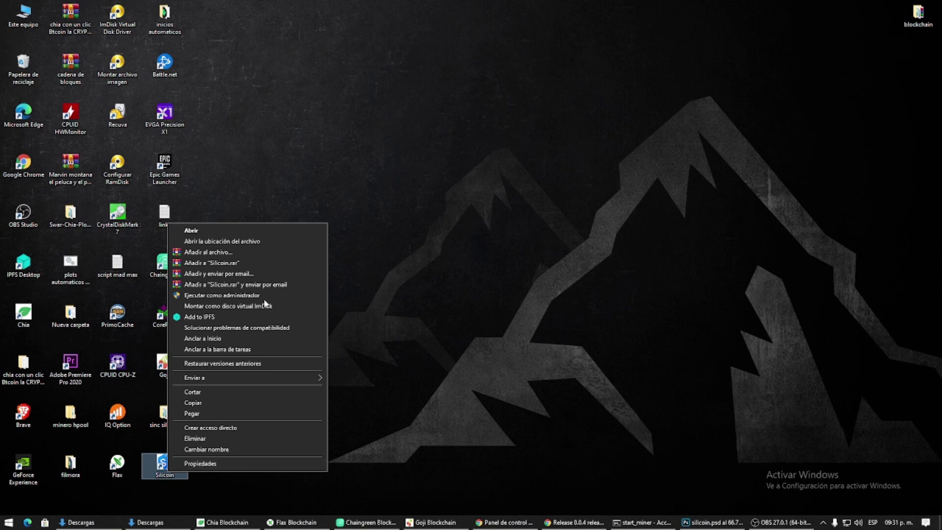
{"action": "left_click", "coordinate": [310, 295]}
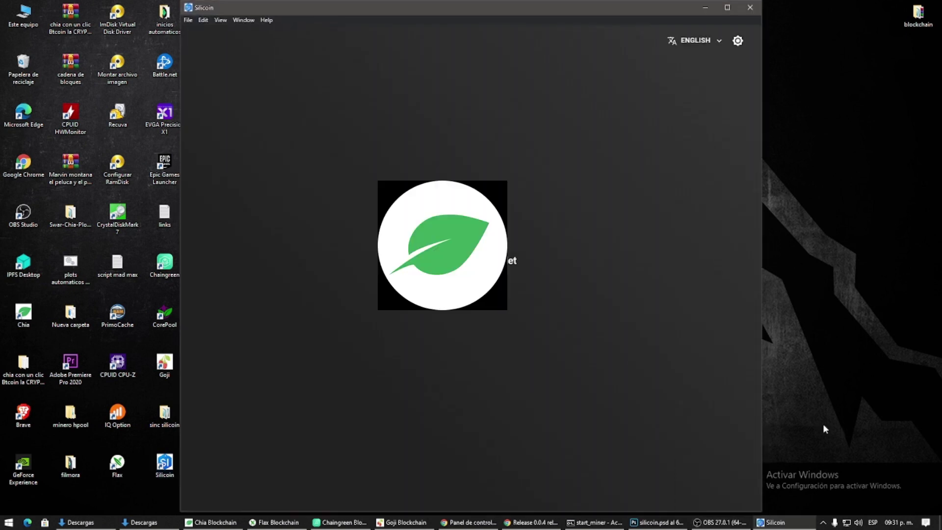
{"action": "scroll", "coordinate": [562, 142], "scroll_direction": "down", "scroll_amount": 3}
{"action": "scroll", "coordinate": [489, 390], "scroll_direction": "up", "scroll_amount": 3}
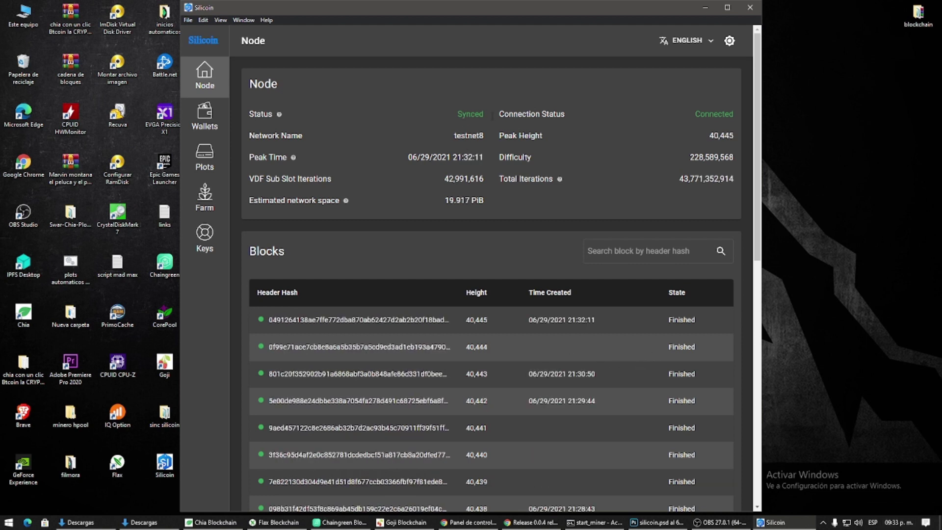
{"action": "left_click_drag", "start_coordinate": [466, 114], "coordinate": [489, 130]}
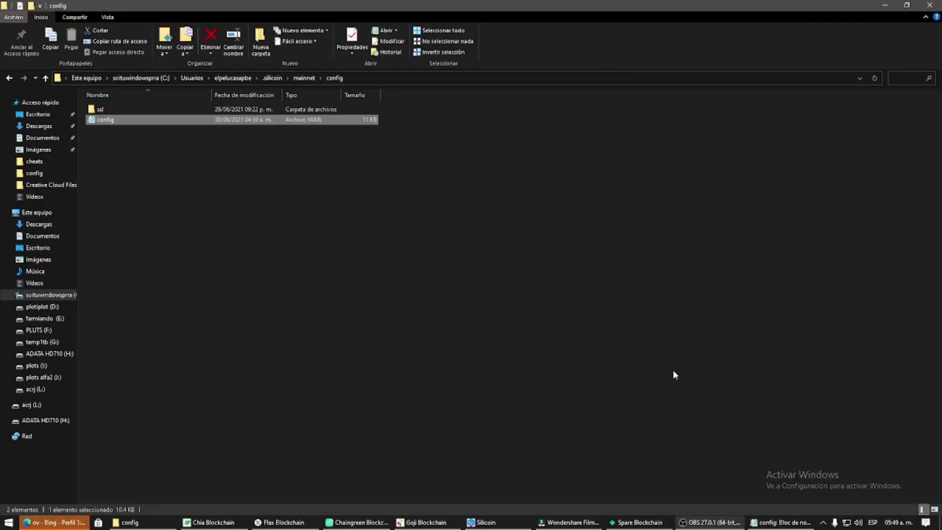
Bring up Silicoin and Spare Blockchain to compare their node status, and minimize both windows
{"action": "left_click", "coordinate": [673, 371]}
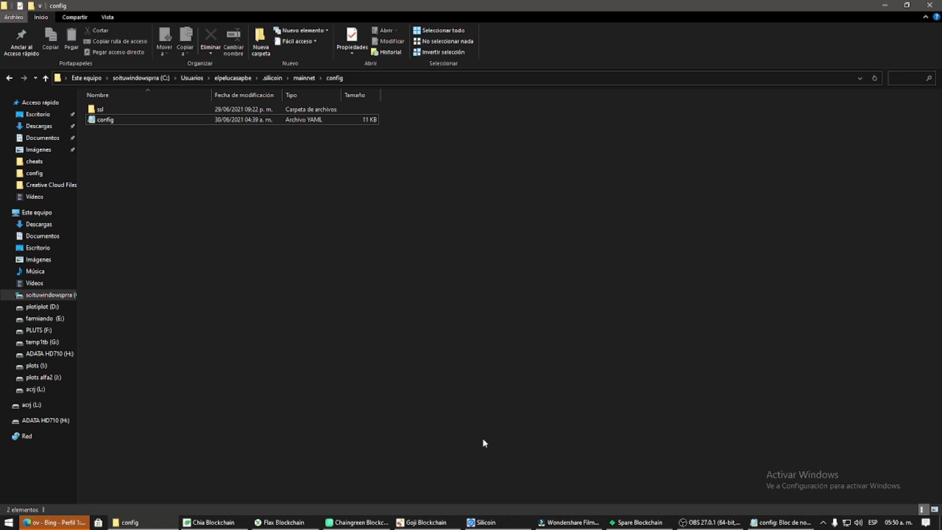
{"action": "mouse_move", "coordinate": [483, 525]}
{"action": "left_click", "coordinate": [499, 489]}
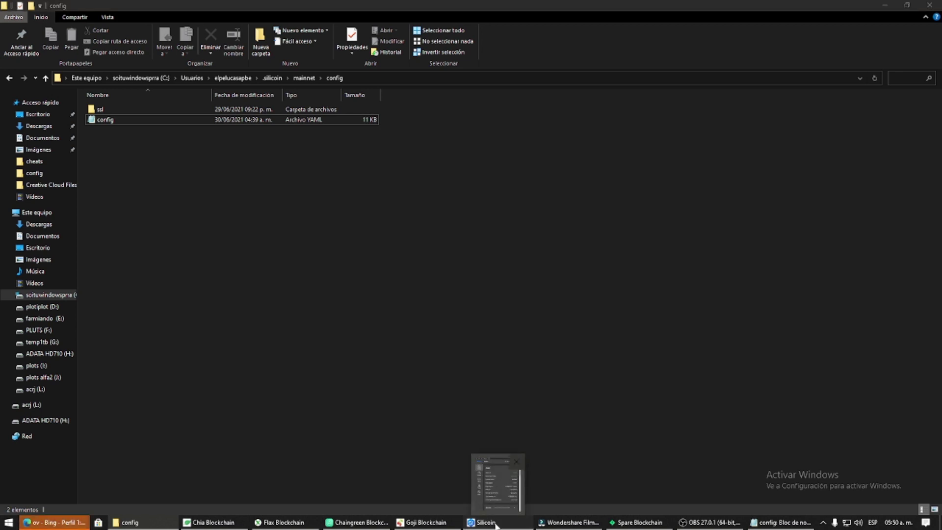
{"action": "left_click", "coordinate": [638, 522]}
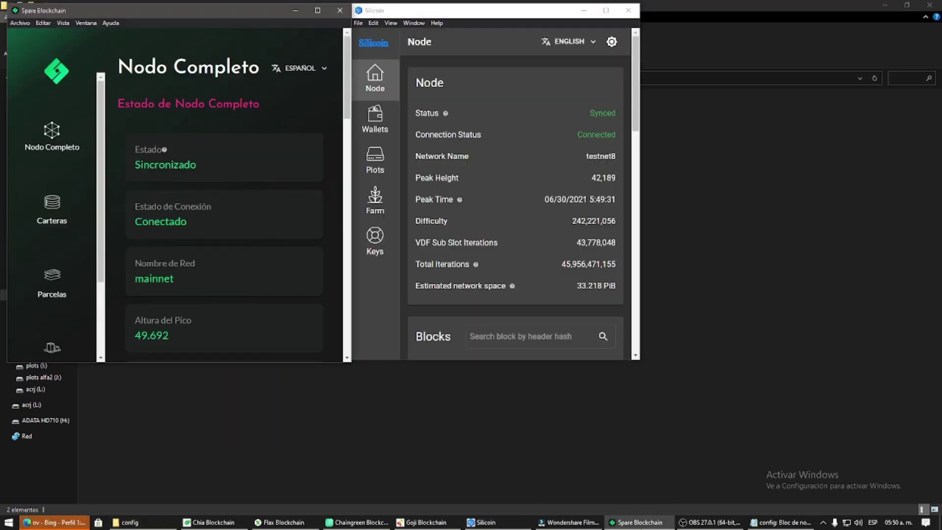
{"action": "left_click", "coordinate": [294, 10]}
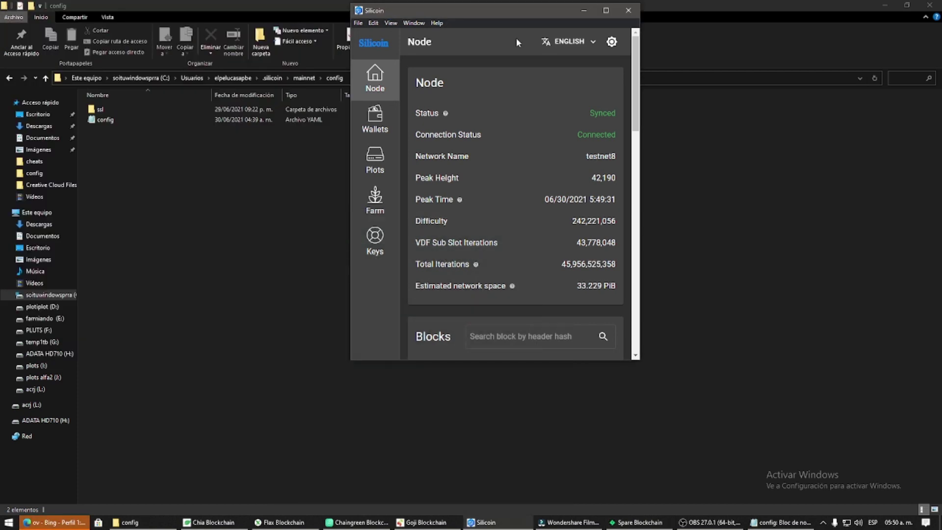
{"action": "left_click", "coordinate": [584, 11]}
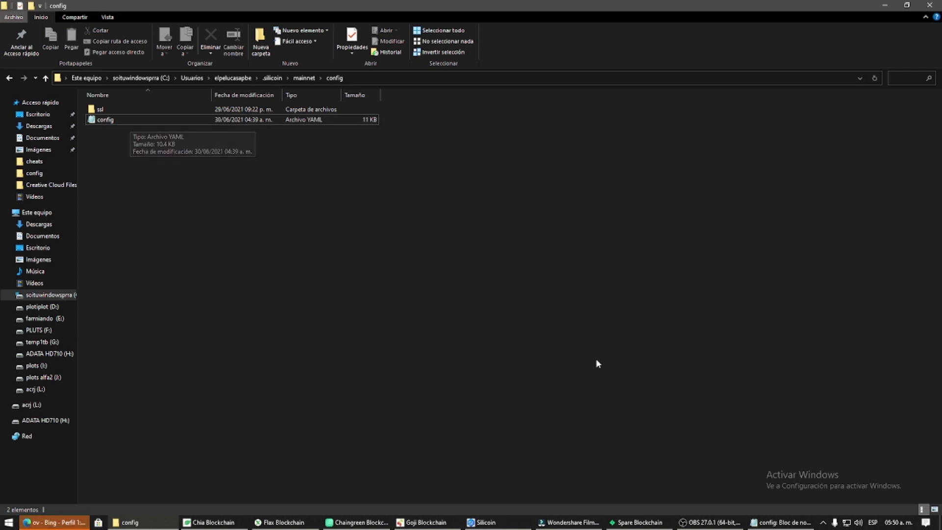
{"action": "right_click", "coordinate": [175, 122]}
{"action": "mouse_move", "coordinate": [208, 142]}
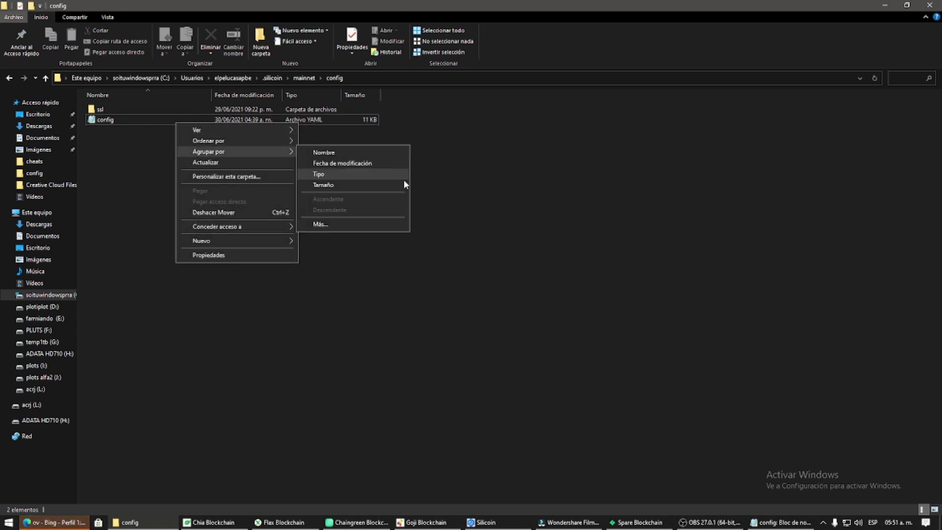
{"action": "left_click", "coordinate": [481, 267]}
{"action": "left_click", "coordinate": [116, 120]}
{"action": "right_click", "coordinate": [112, 120]}
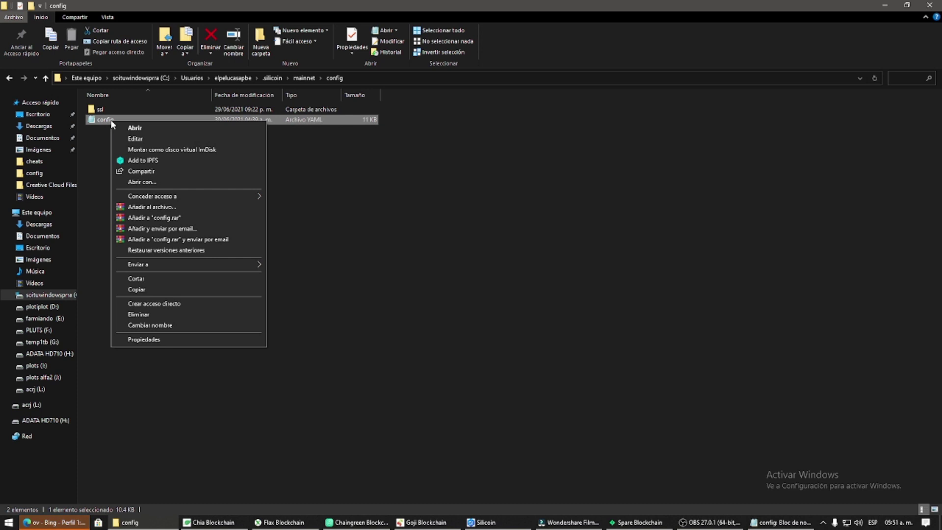
{"action": "left_click", "coordinate": [584, 354]}
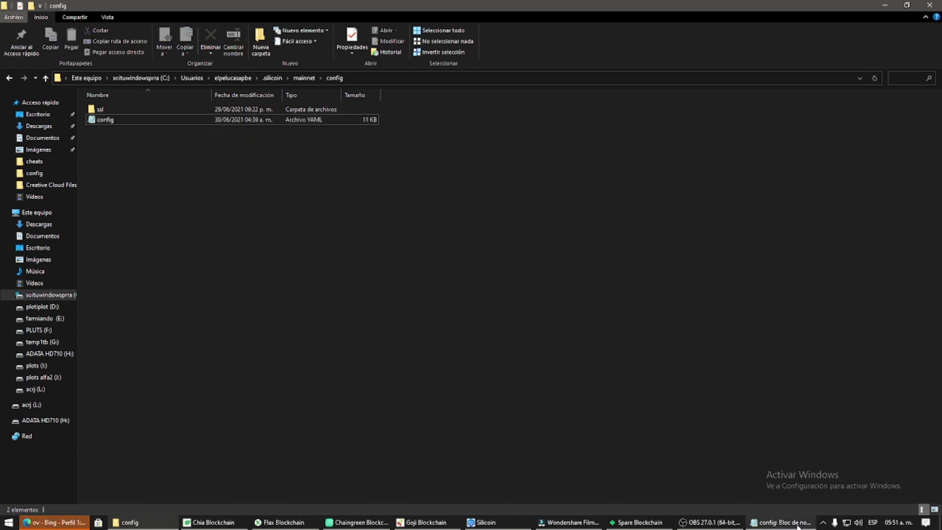
Bring up the Silicoin config file in Notepad, and open and close its text search
{"action": "left_click", "coordinate": [783, 522]}
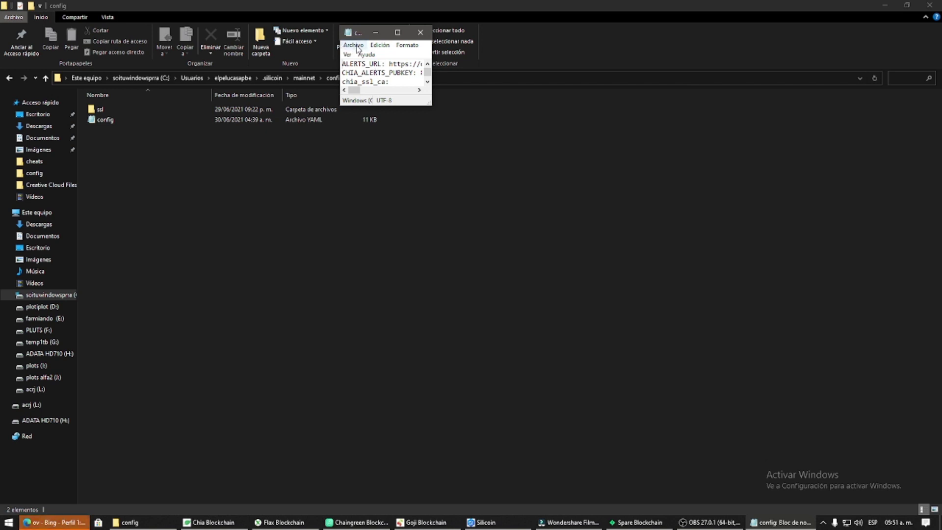
{"action": "left_click", "coordinate": [379, 46]}
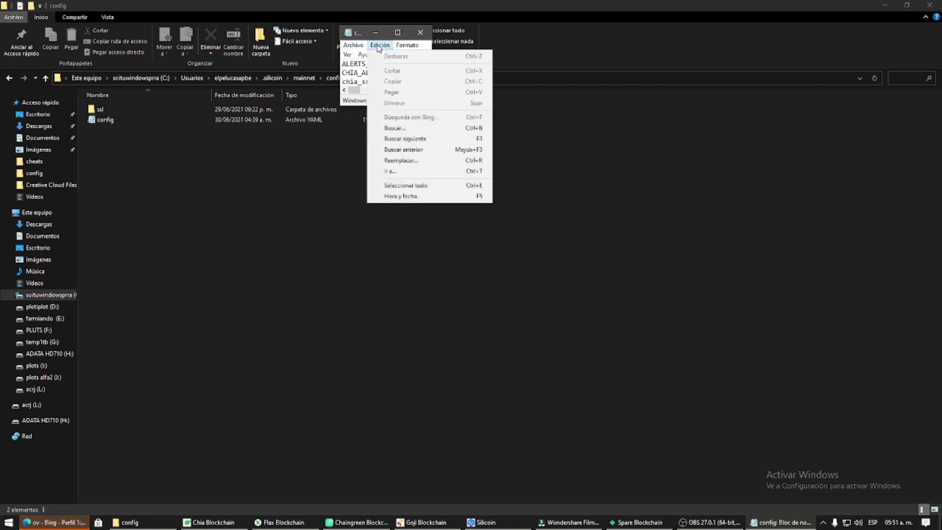
{"action": "left_click", "coordinate": [420, 130]}
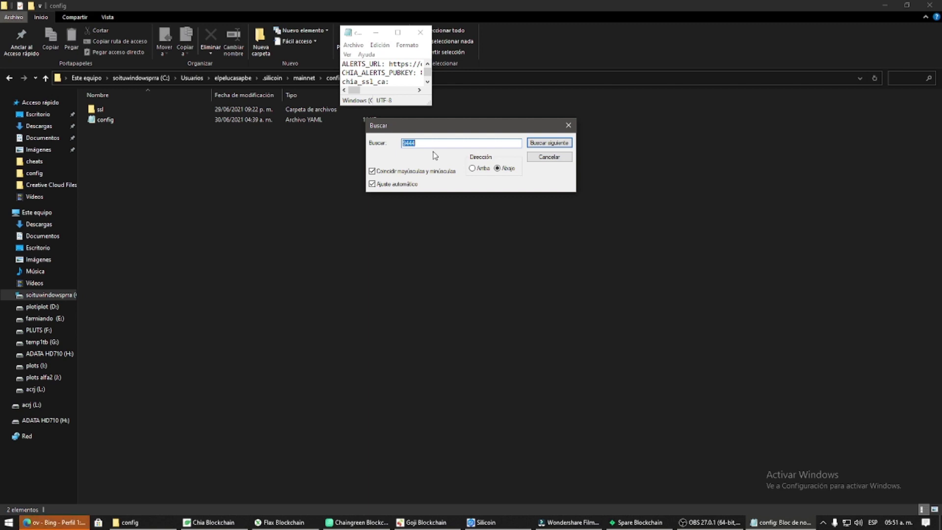
{"action": "left_click", "coordinate": [569, 126]}
Enter 4444 as the replacement for the port number in the config file's Replace dialog, and close the dialog without replacing
{"action": "left_click", "coordinate": [379, 45]}
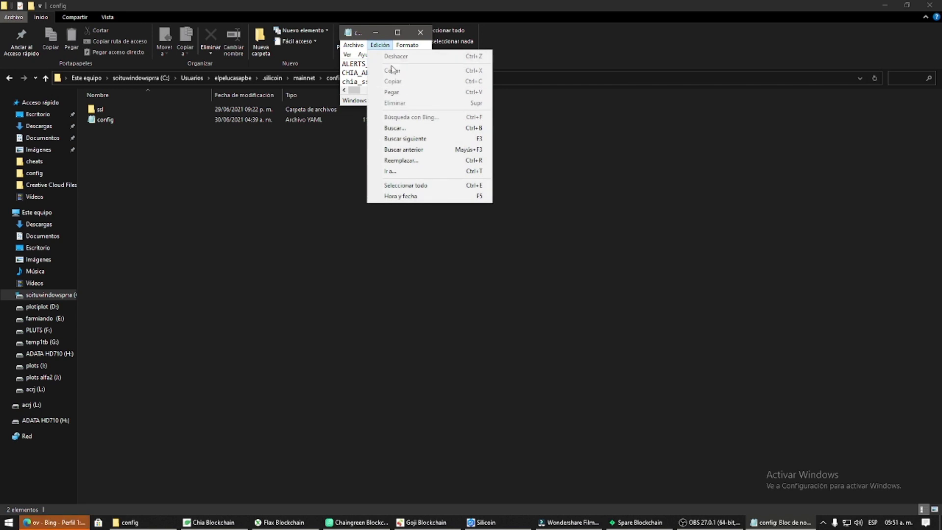
{"action": "left_click", "coordinate": [404, 161]}
{"action": "left_click", "coordinate": [437, 136]}
{"action": "type", "text": "4444"}
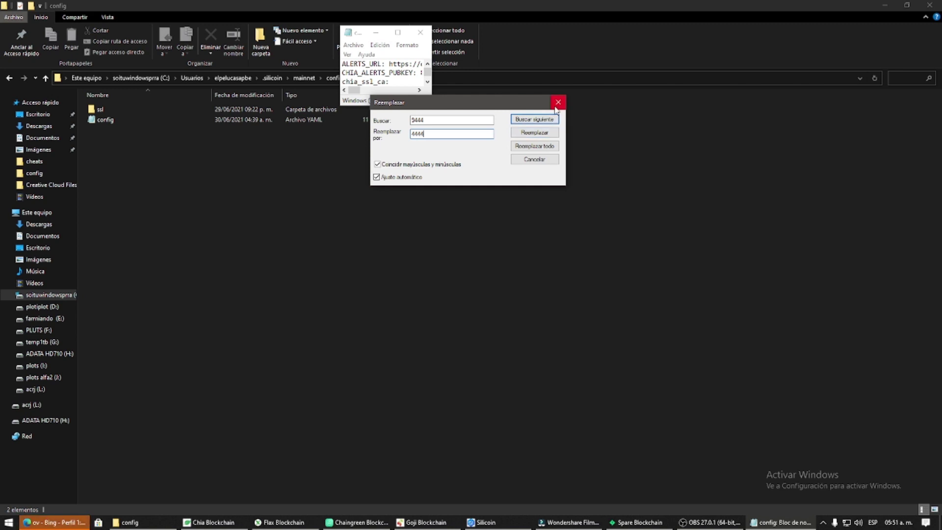
{"action": "left_click", "coordinate": [557, 103]}
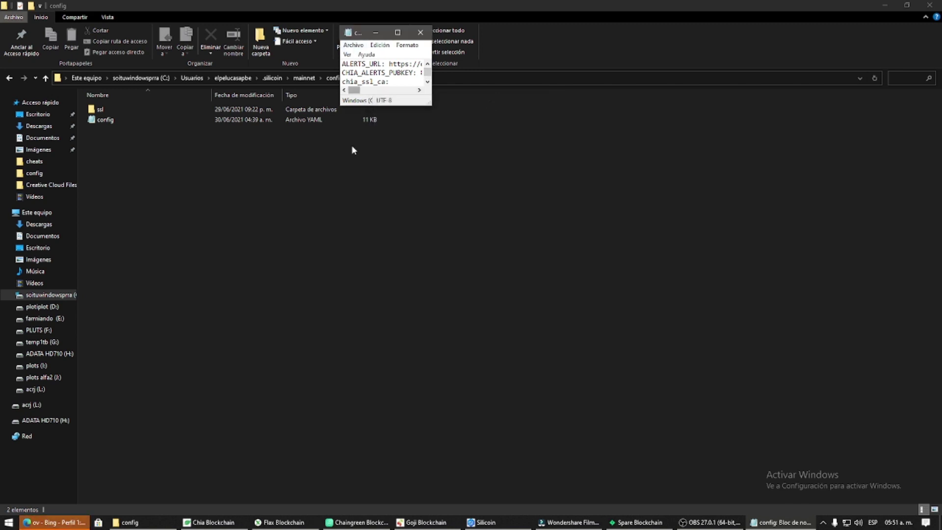
Save the config file and close it
{"action": "left_click", "coordinate": [352, 45]}
{"action": "left_click", "coordinate": [368, 90]}
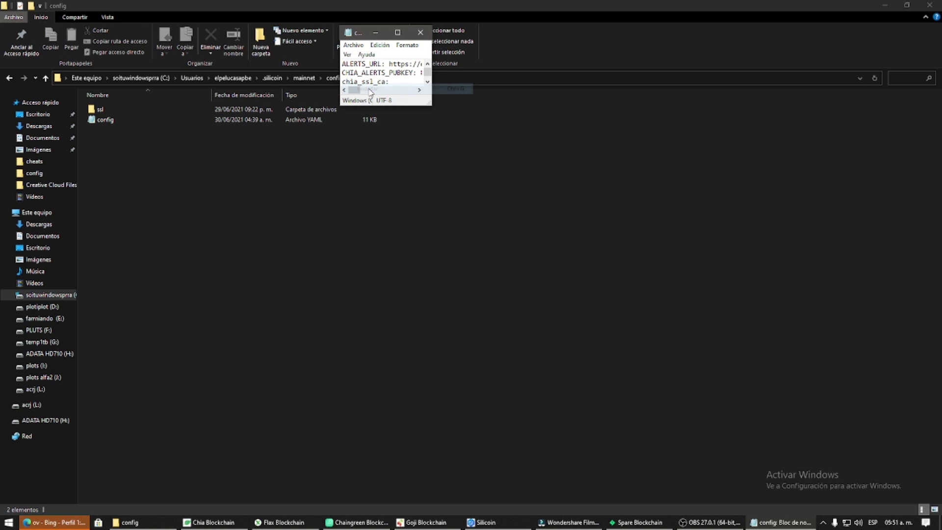
{"action": "left_click", "coordinate": [419, 38]}
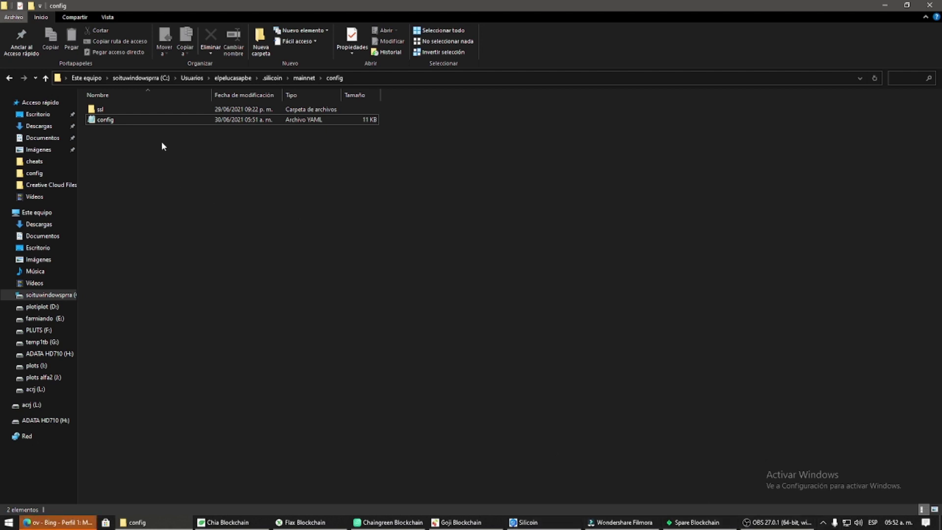
Examine the ports of Silicoin's connected peers and the node status, and bring up Spare Blockchain for comparison
{"action": "left_click", "coordinate": [557, 521]}
{"action": "scroll", "coordinate": [555, 189], "scroll_direction": "down", "scroll_amount": 10}
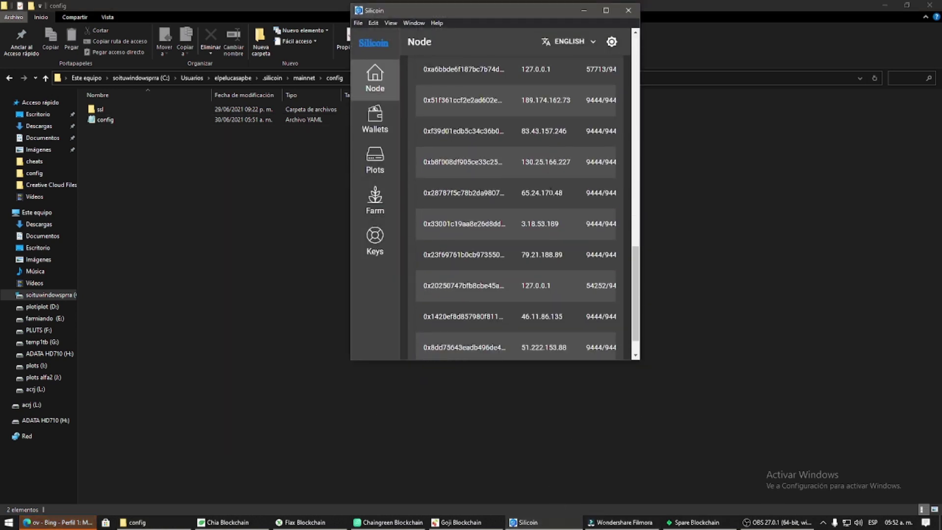
{"action": "scroll", "coordinate": [592, 147], "scroll_direction": "up", "scroll_amount": 1}
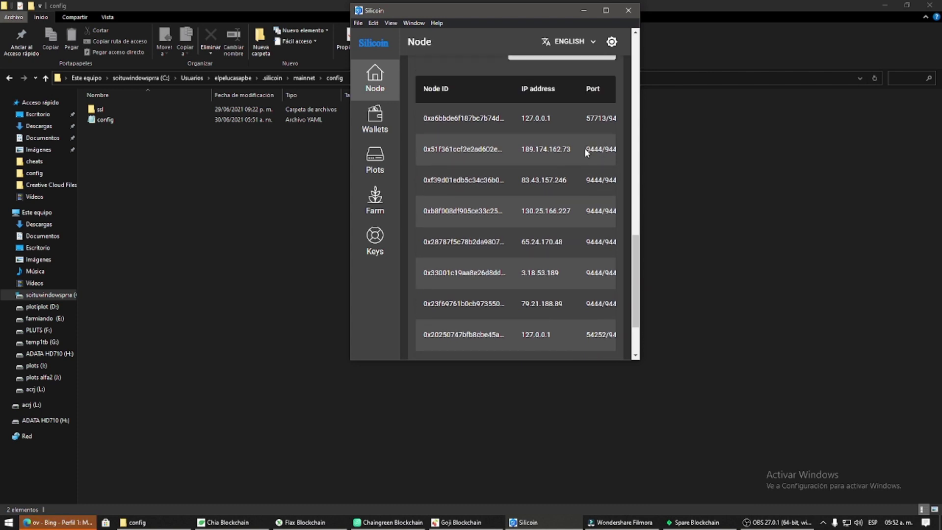
{"action": "left_click_drag", "start_coordinate": [586, 149], "coordinate": [612, 150]}
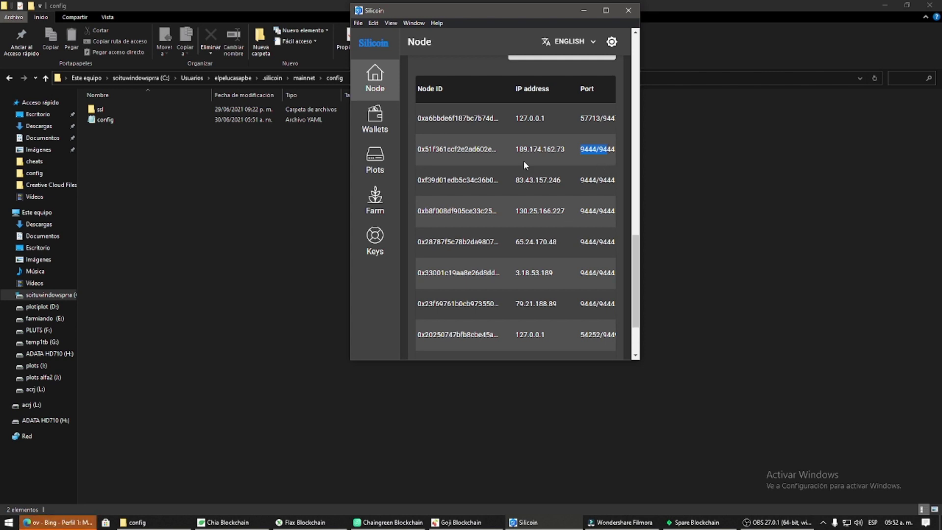
{"action": "scroll", "coordinate": [432, 188], "scroll_direction": "up", "scroll_amount": 15}
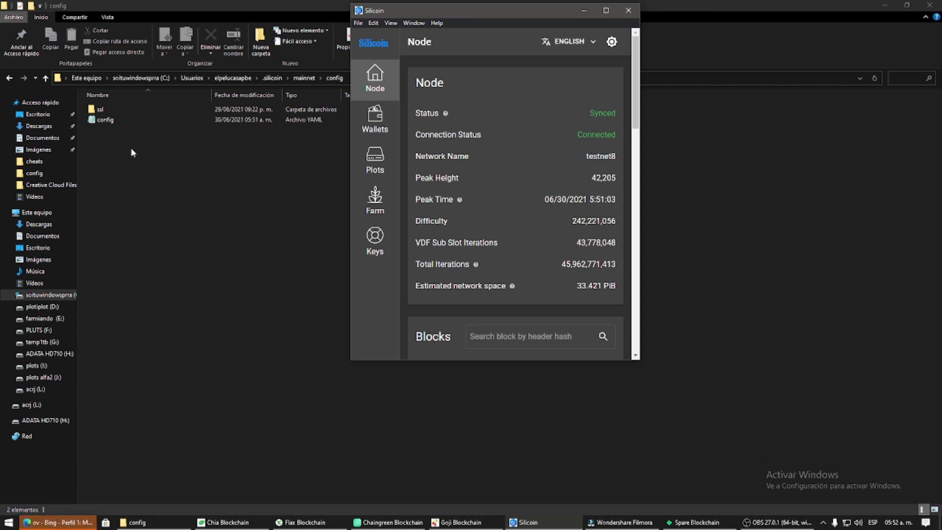
{"action": "mouse_move", "coordinate": [681, 526]}
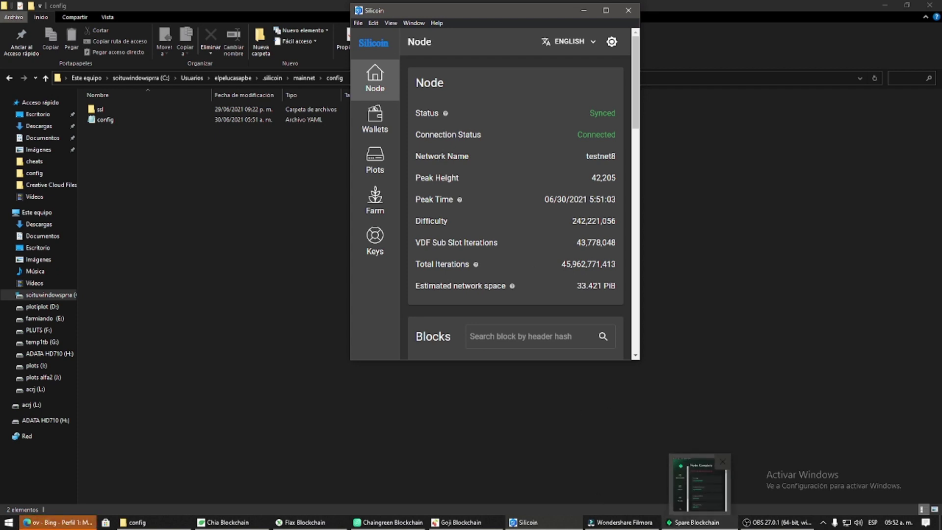
{"action": "left_click", "coordinate": [699, 483]}
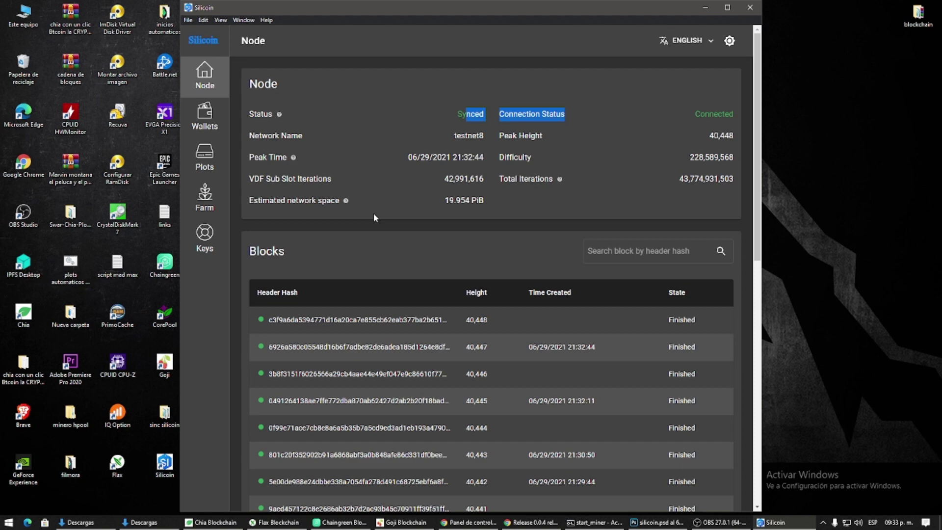
{"action": "left_click", "coordinate": [719, 522]}
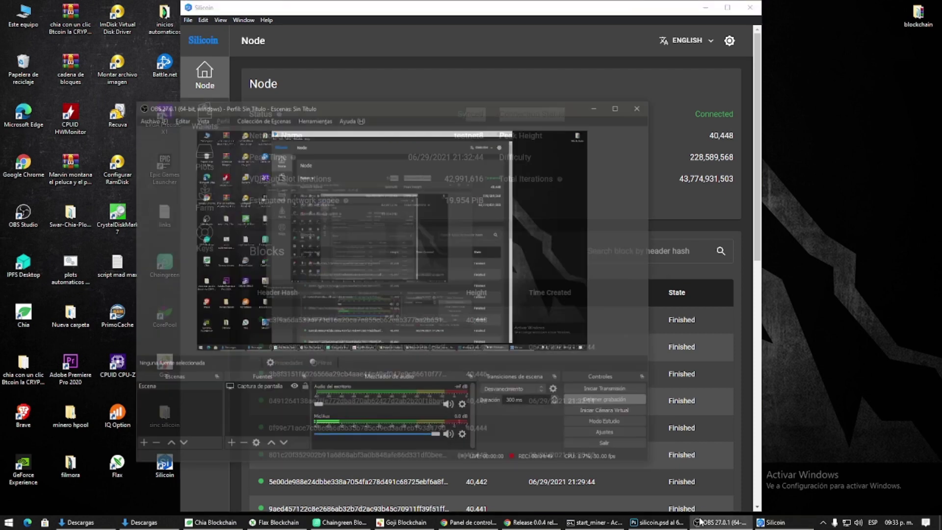